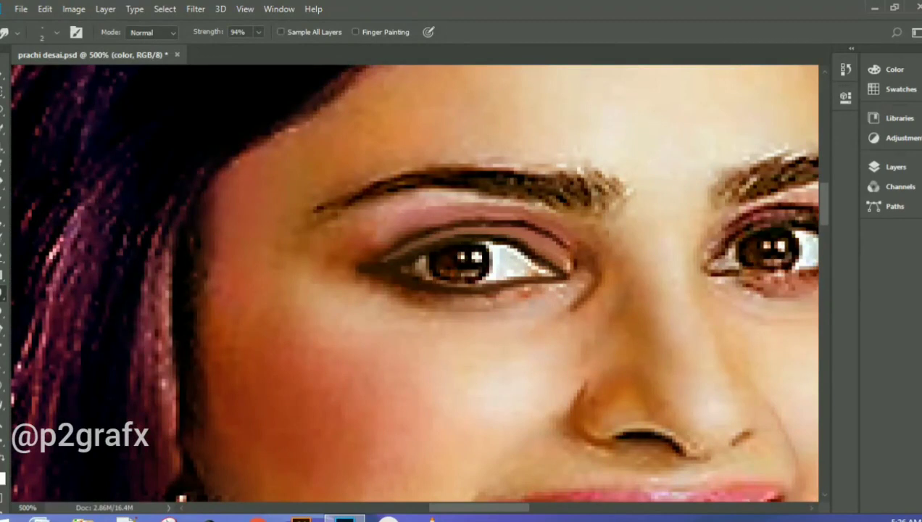
# Smudge the left-hand eye's upper lid and lash line smooth, drawing the liner out into a point at the outer corner.
pyautogui.moveTo(490, 240); pyautogui.dragTo(460, 238)
pyautogui.moveTo(364, 269); pyautogui.dragTo(350, 267)
pyautogui.moveTo(501, 222)
pyautogui.mouseDown()
pyautogui.moveTo(463, 225)
pyautogui.moveTo(365, 259)
pyautogui.mouseUp()
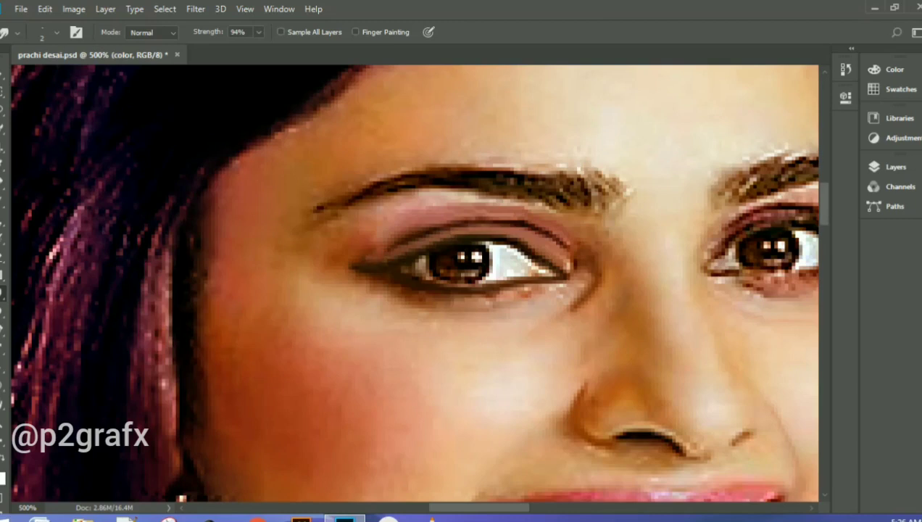
pyautogui.moveTo(419, 240)
pyautogui.mouseDown()
pyautogui.moveTo(458, 233)
pyautogui.moveTo(519, 251)
pyautogui.mouseUp()
# Blend the skin beneath the left-hand eye with the Smudge tool and refine the liner at its outer corner.
pyautogui.moveTo(441, 312); pyautogui.dragTo(460, 313)
pyautogui.moveTo(526, 295); pyautogui.dragTo(490, 305)
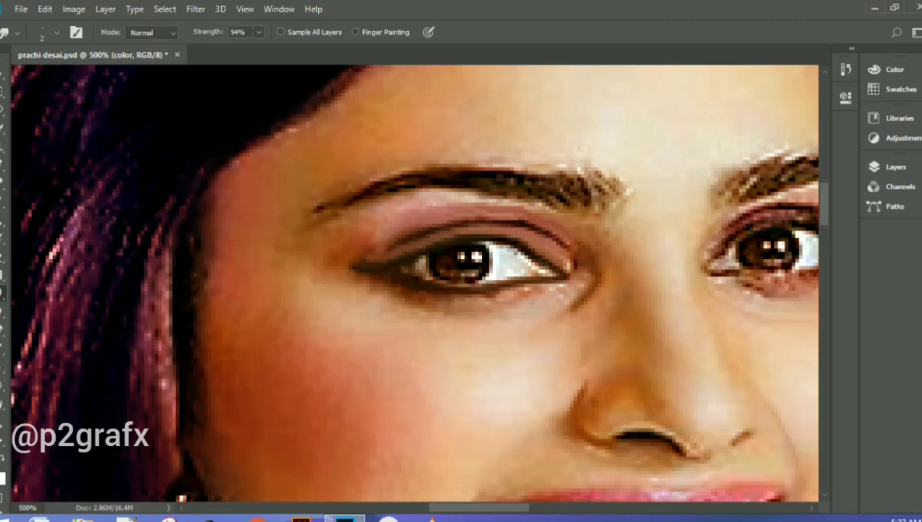
pyautogui.moveTo(416, 304); pyautogui.dragTo(520, 301)
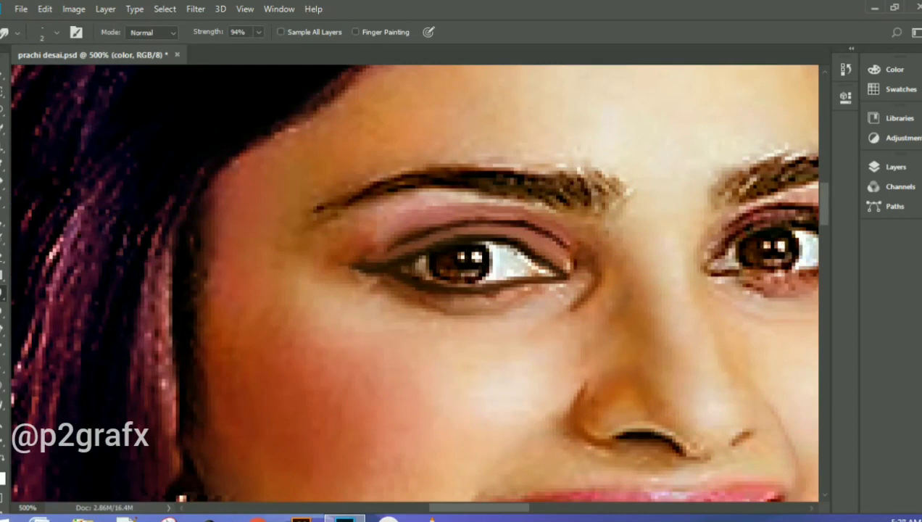
pyautogui.moveTo(362, 271); pyautogui.dragTo(381, 276)
pyautogui.moveTo(351, 265)
pyautogui.mouseDown()
pyautogui.moveTo(366, 282)
pyautogui.moveTo(355, 265)
pyautogui.mouseUp()
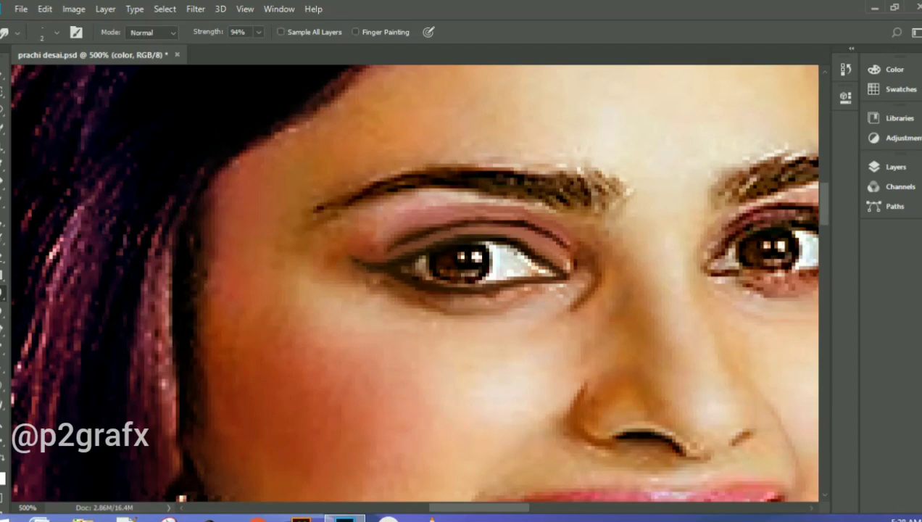
pyautogui.moveTo(388, 284); pyautogui.dragTo(380, 280)
# Smudge the right-hand eye's inner corner and lash lines into clean, dark edges, starting with a 1 px tip.
pyautogui.hscroll(5, 415, 282)
pyautogui.hotkey('ctrl', '+')
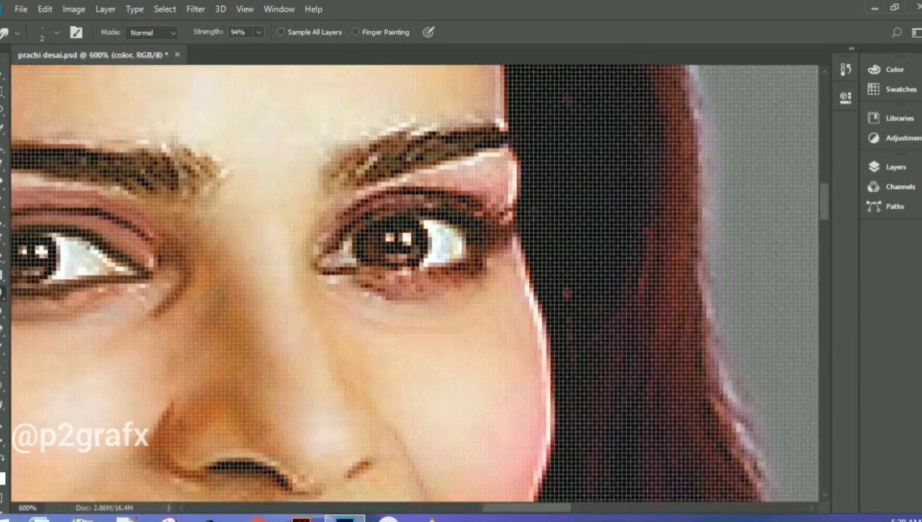
pyautogui.hotkey('ctrl', '-')
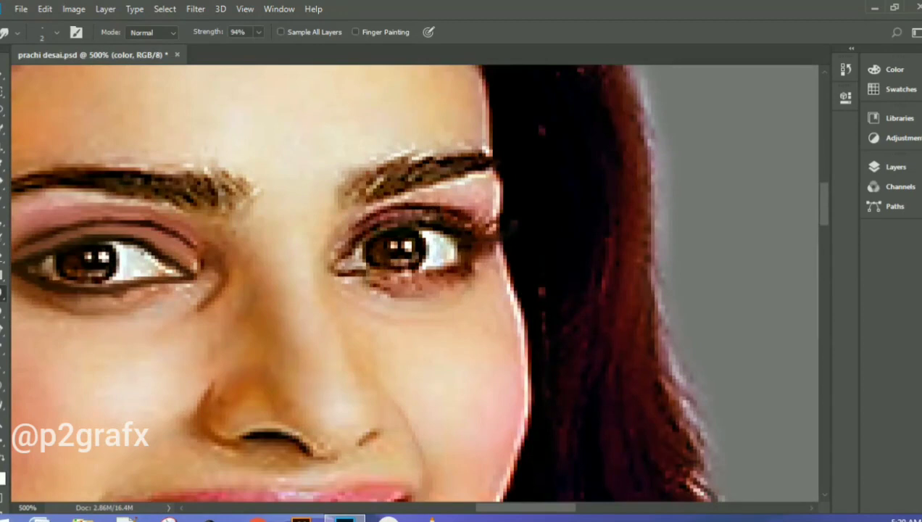
pyautogui.write('550')
pyautogui.press('Return')
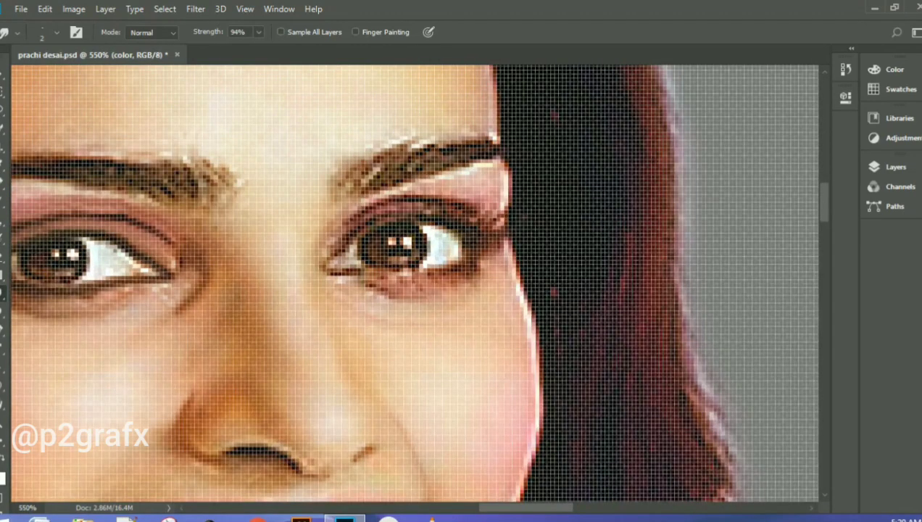
pyautogui.hotkey('ctrl', '-')
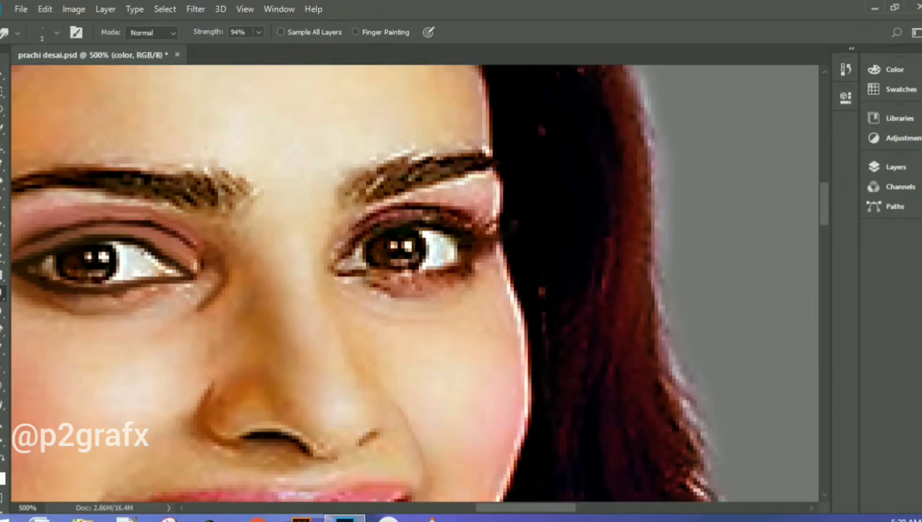
pyautogui.moveTo(373, 233)
pyautogui.mouseDown()
pyautogui.moveTo(339, 265)
pyautogui.moveTo(374, 271)
pyautogui.moveTo(357, 270)
pyautogui.mouseUp()
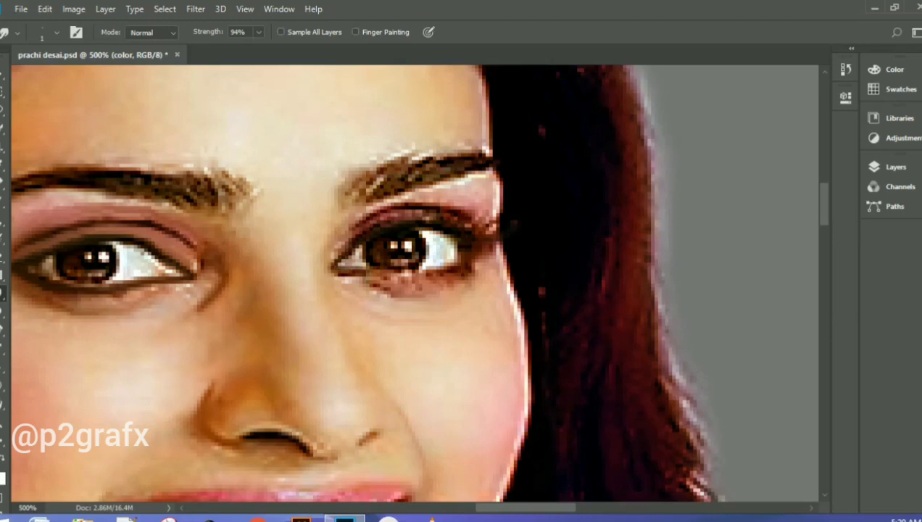
pyautogui.moveTo(441, 226)
pyautogui.mouseDown()
pyautogui.moveTo(450, 229)
pyautogui.moveTo(443, 274)
pyautogui.moveTo(414, 278)
pyautogui.mouseUp()
pyautogui.moveTo(458, 258)
pyautogui.mouseDown()
pyautogui.moveTo(440, 270)
pyautogui.moveTo(365, 269)
pyautogui.mouseUp()
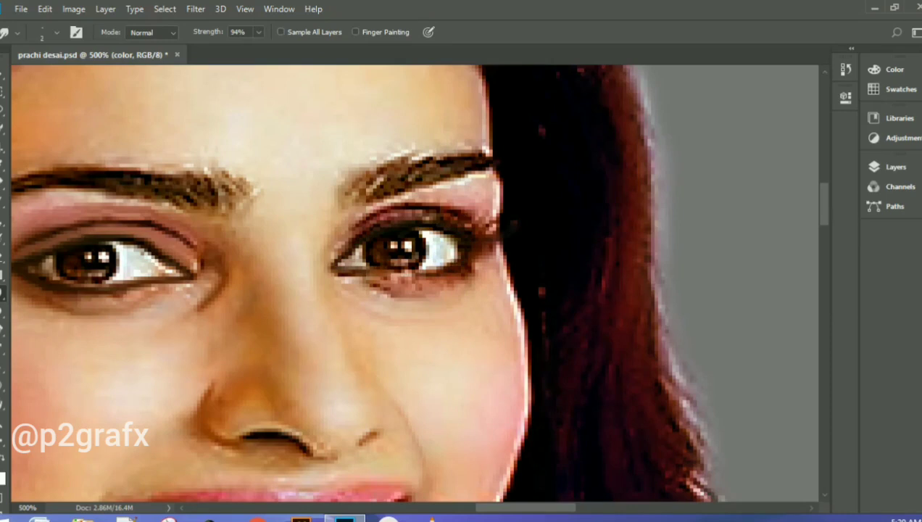
# Smooth the right-hand eye's upper lid, crease and lower lash line with a 2 px Smudge tip.
pyautogui.moveTo(411, 222); pyautogui.dragTo(405, 221)
pyautogui.moveTo(435, 269); pyautogui.dragTo(384, 271)
pyautogui.moveTo(440, 232); pyautogui.dragTo(415, 227)
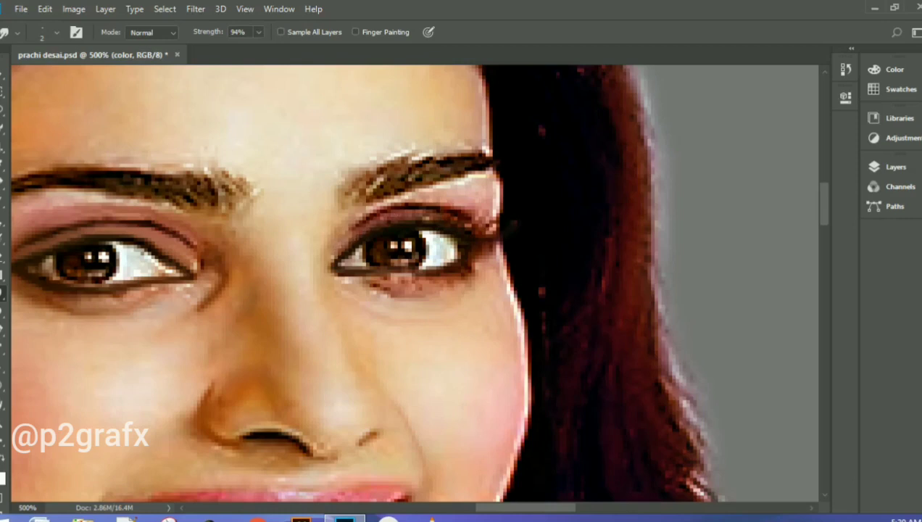
pyautogui.moveTo(484, 229); pyautogui.dragTo(383, 219)
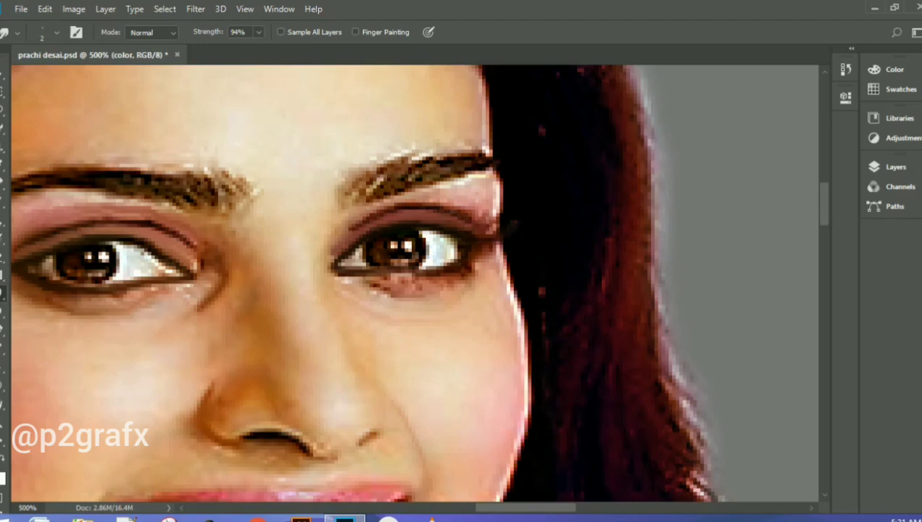
# Smudge the rough reddish shading under the right-hand eye into a smooth lower-lid fold.
pyautogui.moveTo(387, 290)
pyautogui.mouseDown()
pyautogui.moveTo(417, 298)
pyautogui.moveTo(455, 288)
pyautogui.mouseUp()
pyautogui.moveTo(373, 290); pyautogui.dragTo(457, 289)
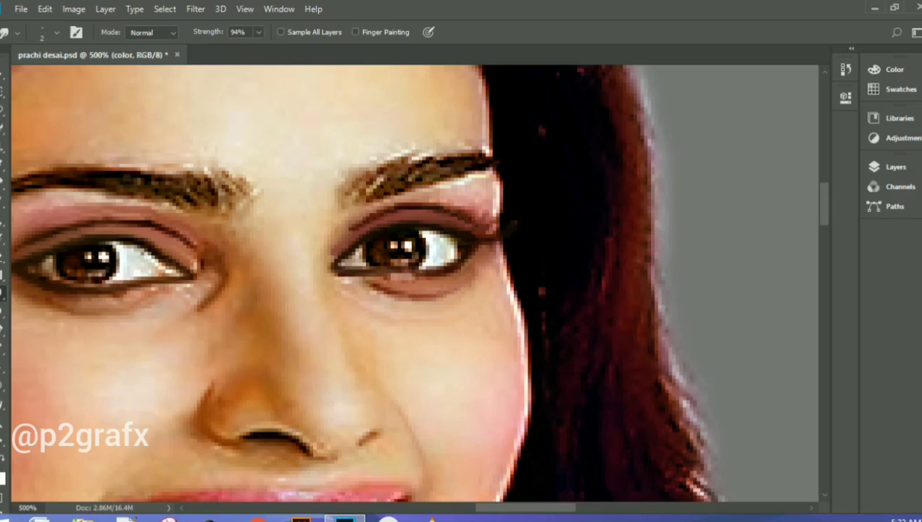
pyautogui.moveTo(356, 277); pyautogui.dragTo(403, 282)
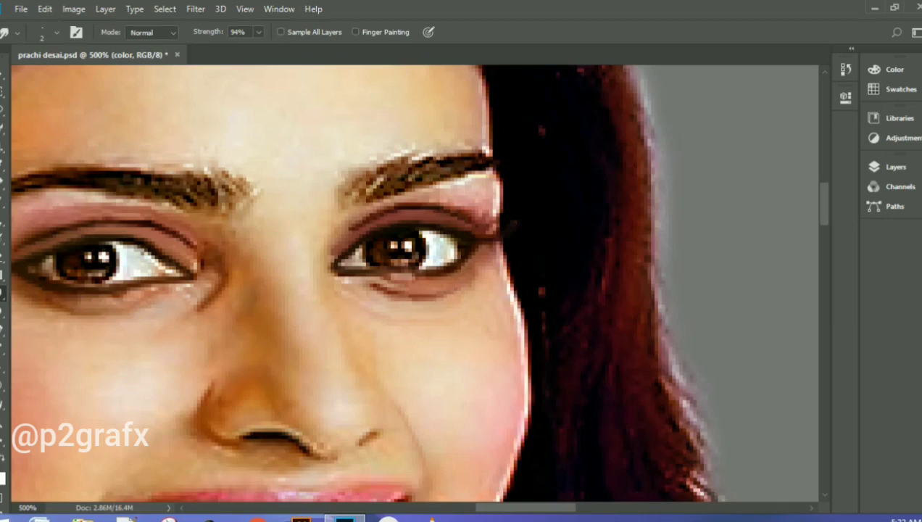
# Smudge a continuous contour from the nose's underside around the right-hand nostril and up its side.
pyautogui.moveTo(312, 449); pyautogui.dragTo(353, 445)
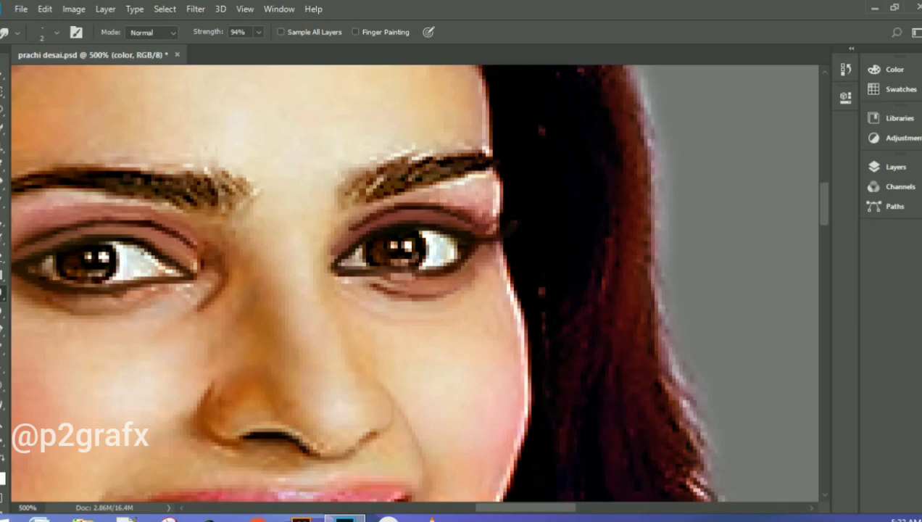
pyautogui.moveTo(385, 430)
pyautogui.mouseDown()
pyautogui.moveTo(390, 414)
pyautogui.moveTo(373, 374)
pyautogui.mouseUp()
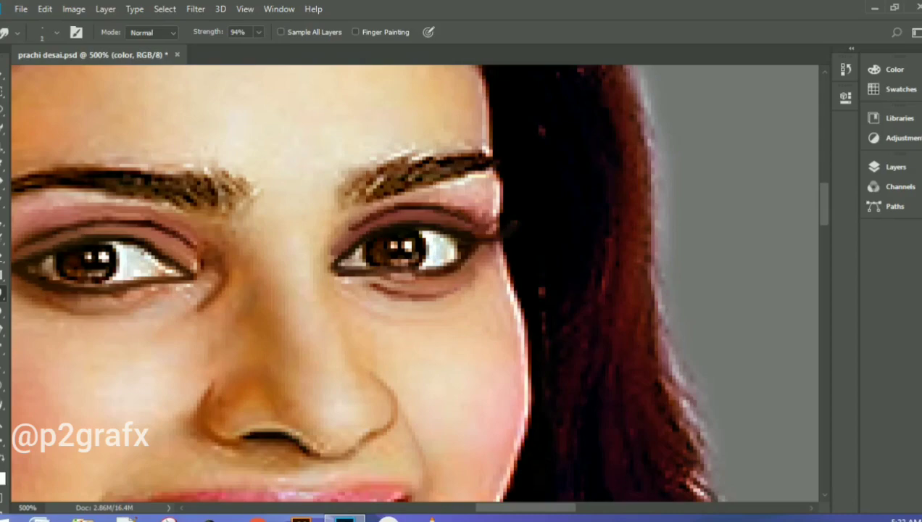
# Smooth the upper lip edge with a 2 px Smudge tip and draw both mouth corners outward into points.
pyautogui.hotkey('ctrl', '+')
pyautogui.hotkey('ctrl', '-')
pyautogui.hotkey('ctrl', '-')
pyautogui.hotkey('ctrl', '-')
pyautogui.hotkey('ctrl', '-')
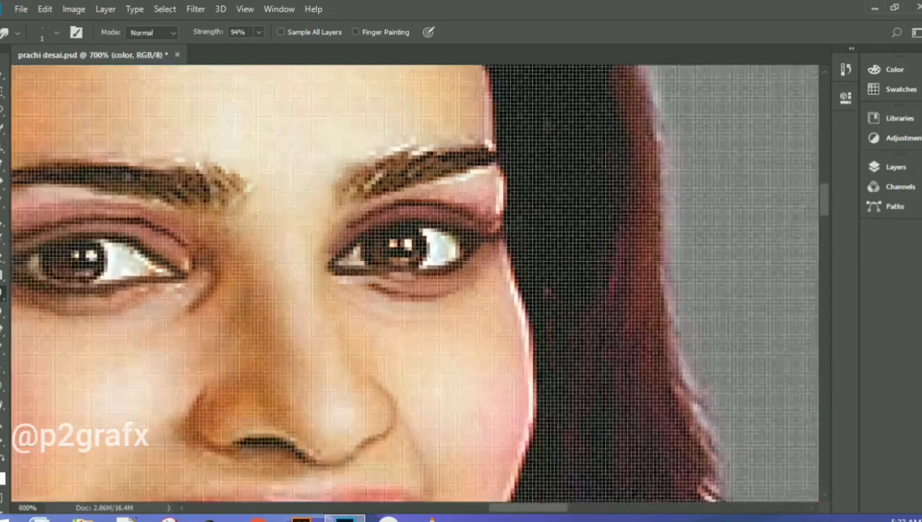
pyautogui.hotkey('ctrl', '+')
pyautogui.scroll(-3, 413, 283)
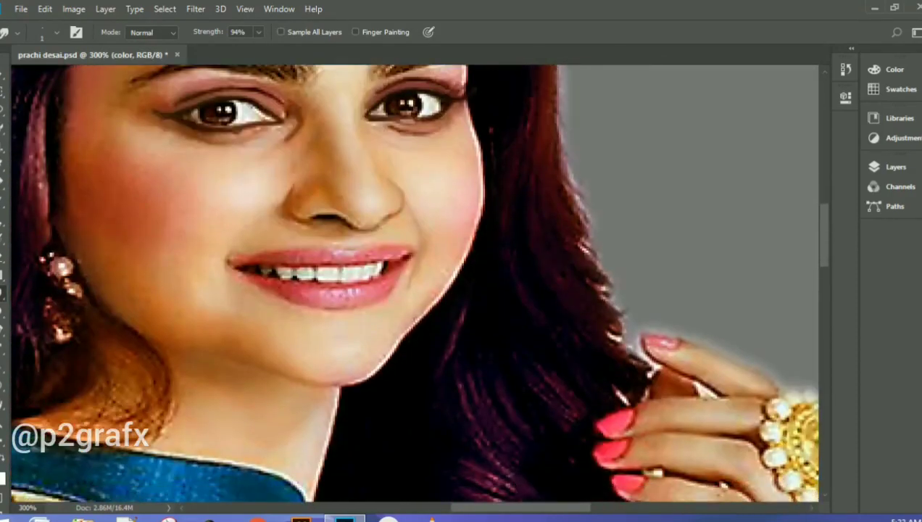
pyautogui.hotkey('ctrl', '+')
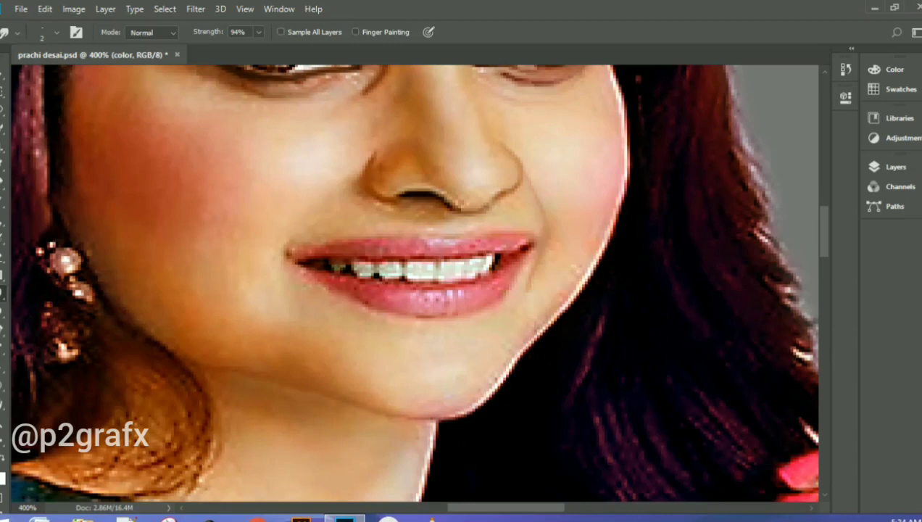
pyautogui.moveTo(461, 239)
pyautogui.mouseDown()
pyautogui.moveTo(407, 234)
pyautogui.moveTo(435, 236)
pyautogui.mouseUp()
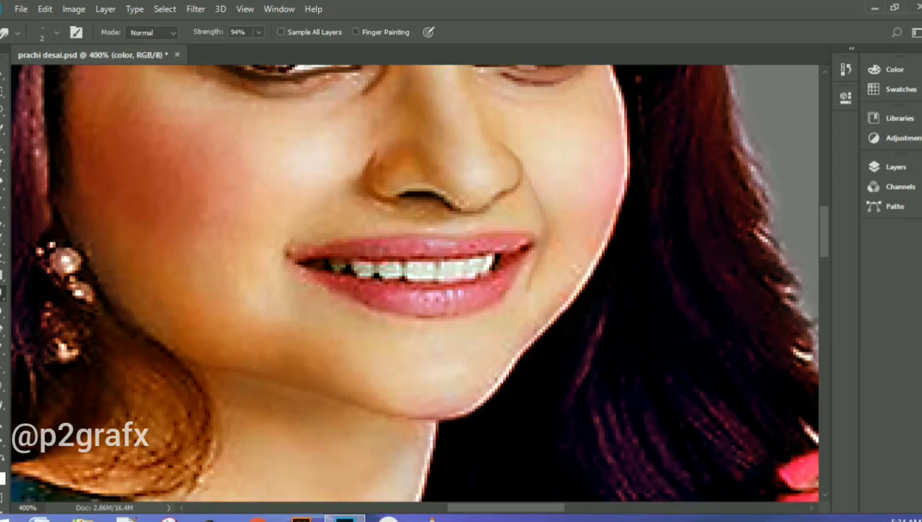
pyautogui.moveTo(530, 238); pyautogui.dragTo(543, 233)
pyautogui.moveTo(314, 246)
pyautogui.mouseDown()
pyautogui.moveTo(323, 242)
pyautogui.moveTo(272, 247)
pyautogui.mouseUp()
pyautogui.moveTo(305, 272)
pyautogui.mouseDown()
pyautogui.moveTo(295, 262)
pyautogui.moveTo(333, 288)
pyautogui.mouseUp()
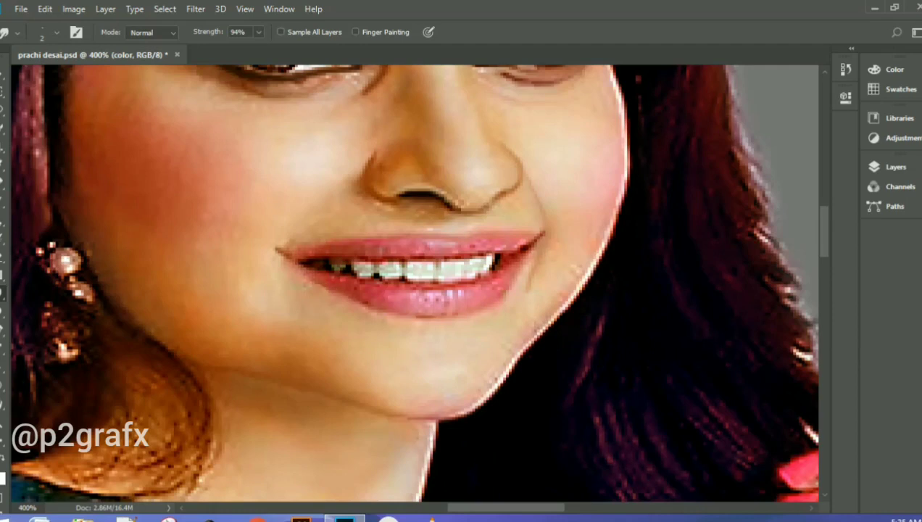
# Step back through the history to undo the last two smudge strokes around the left-hand mouth corner.
pyautogui.moveTo(318, 244)
pyautogui.mouseDown()
pyautogui.moveTo(281, 252)
pyautogui.moveTo(301, 269)
pyautogui.mouseUp()
pyautogui.click(845, 69)
pyautogui.click(747, 440)
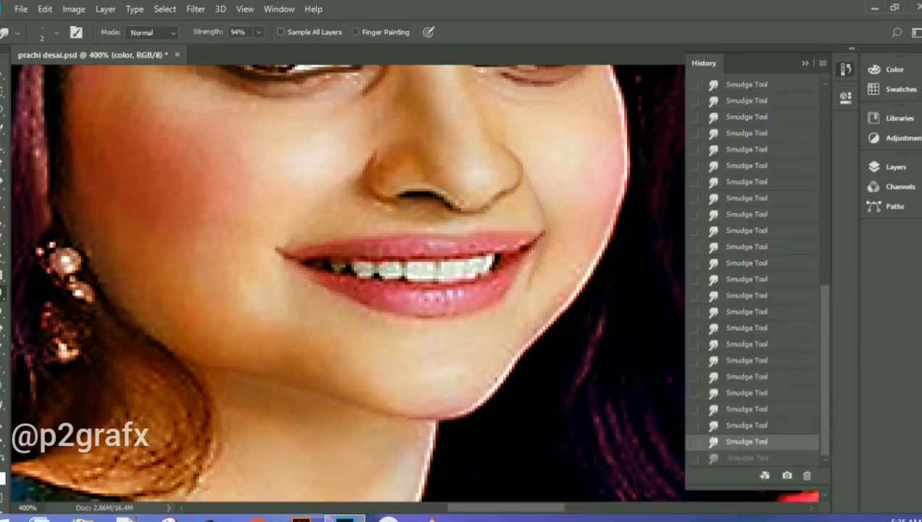
pyautogui.click(747, 425)
pyautogui.click(805, 64)
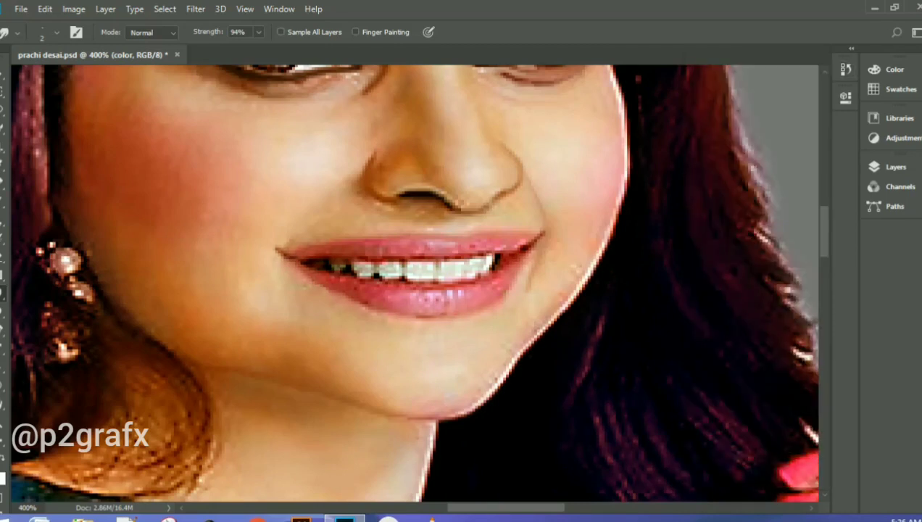
# Smudge along the lower lip's outer edge from the left-hand side around to the right-hand mouth corner.
pyautogui.moveTo(417, 318); pyautogui.dragTo(390, 312)
pyautogui.moveTo(342, 291)
pyautogui.mouseDown()
pyautogui.moveTo(383, 311)
pyautogui.moveTo(433, 312)
pyautogui.mouseUp()
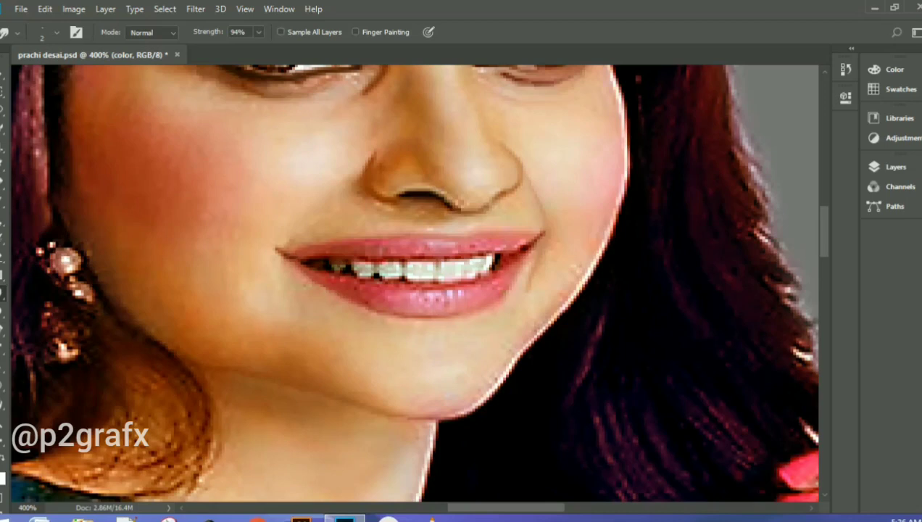
pyautogui.moveTo(523, 252)
pyautogui.mouseDown()
pyautogui.moveTo(505, 286)
pyautogui.moveTo(466, 311)
pyautogui.mouseUp()
# Smooth the upper lip and its top edge, and soften the crease beside the left-hand nostril with the Smudge tool.
pyautogui.moveTo(316, 257); pyautogui.dragTo(524, 248)
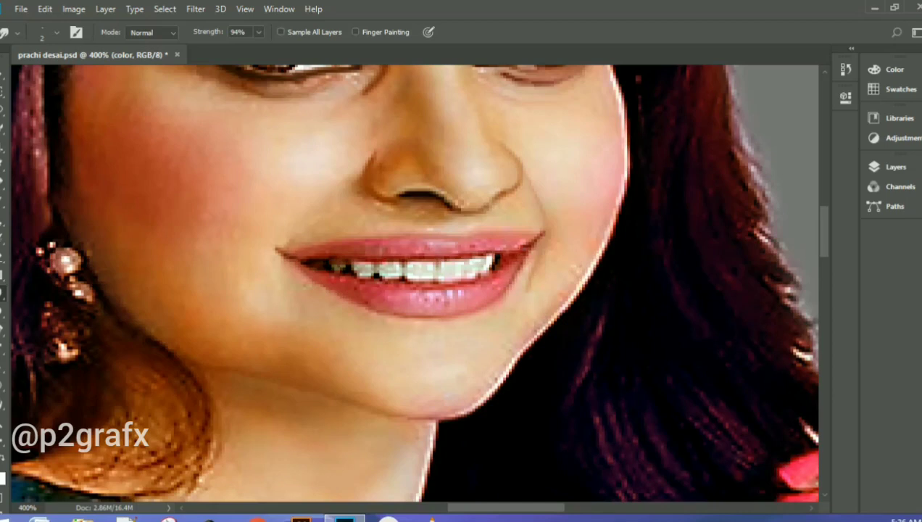
pyautogui.moveTo(432, 232); pyautogui.dragTo(455, 236)
pyautogui.moveTo(525, 241)
pyautogui.mouseDown()
pyautogui.moveTo(532, 237)
pyautogui.moveTo(514, 233)
pyautogui.moveTo(531, 236)
pyautogui.mouseUp()
pyautogui.moveTo(374, 157); pyautogui.dragTo(381, 147)
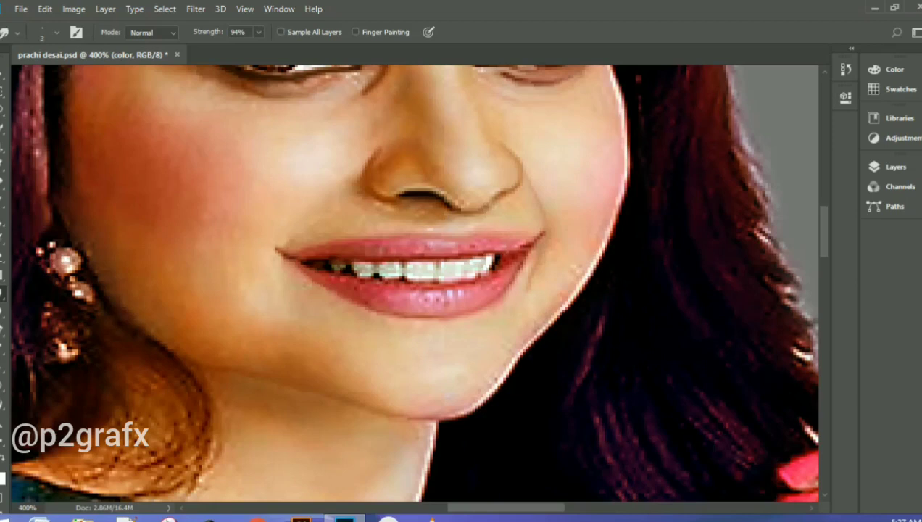
# Blend the right-hand eye's upper-lid crease and the left-hand eye's inner lid with a 3 px Smudge tip.
pyautogui.scroll(-5, 417, 283)
pyautogui.scroll(10, 417, 283)
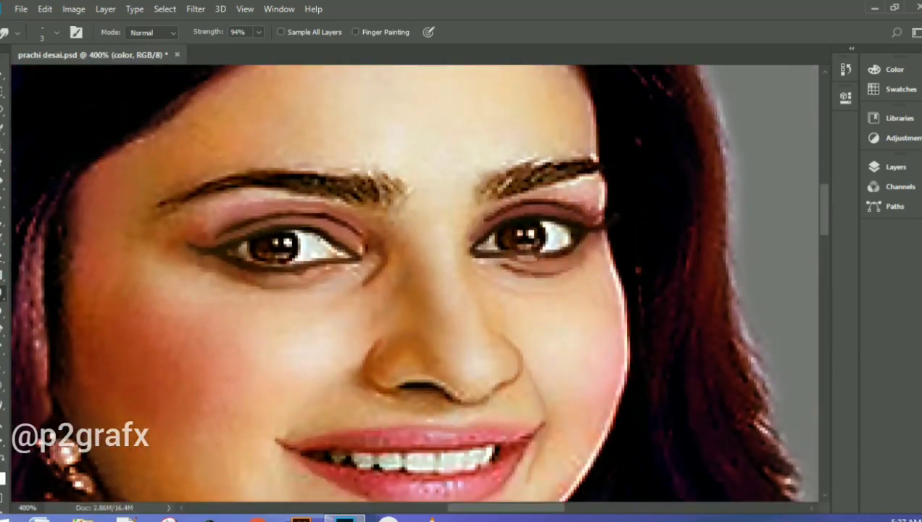
pyautogui.moveTo(570, 199); pyautogui.dragTo(596, 215)
pyautogui.moveTo(367, 232); pyautogui.dragTo(379, 241)
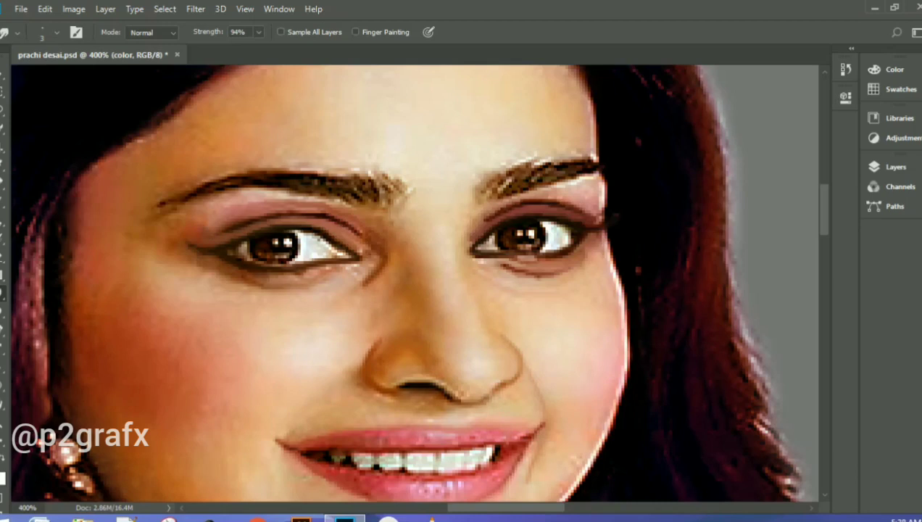
# Switch to the Brush tool and reduce the spacing of its 11 px multi-dot tip in the brush settings.
pyautogui.scroll(3, 413, 283)
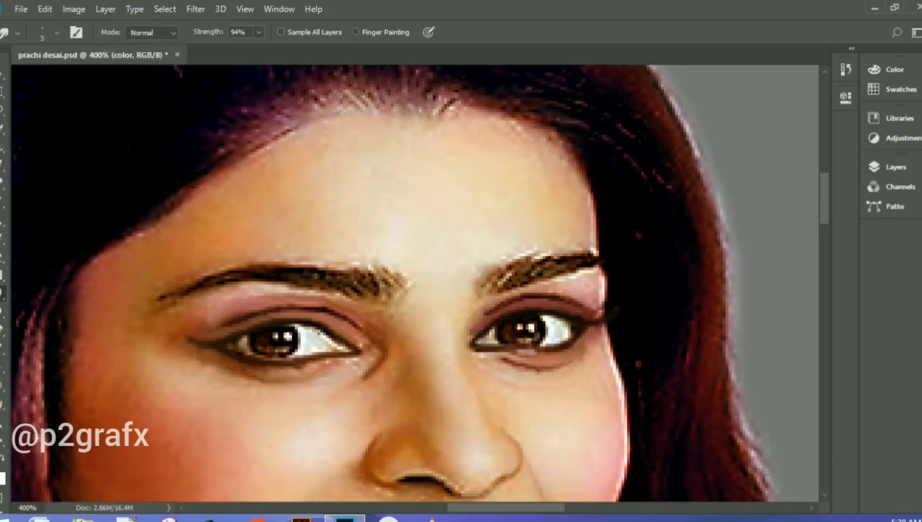
pyautogui.click(279, 8)
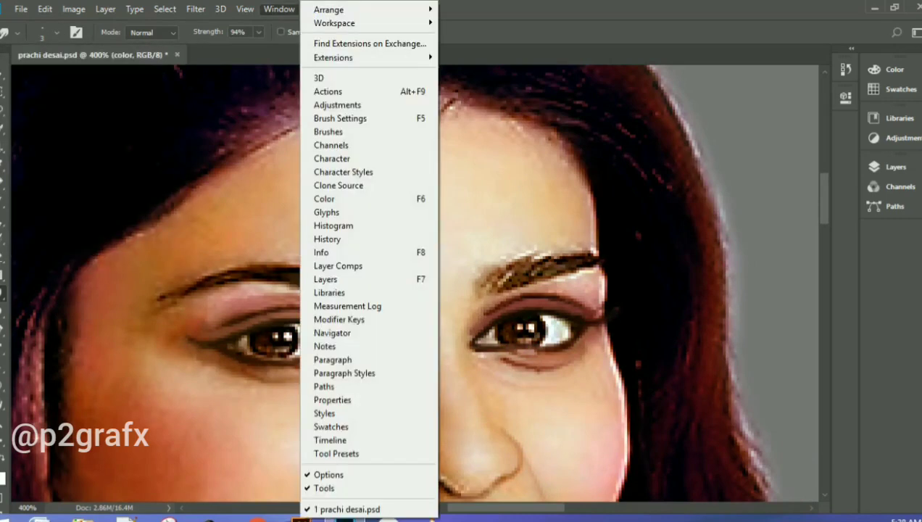
pyautogui.press('Escape')
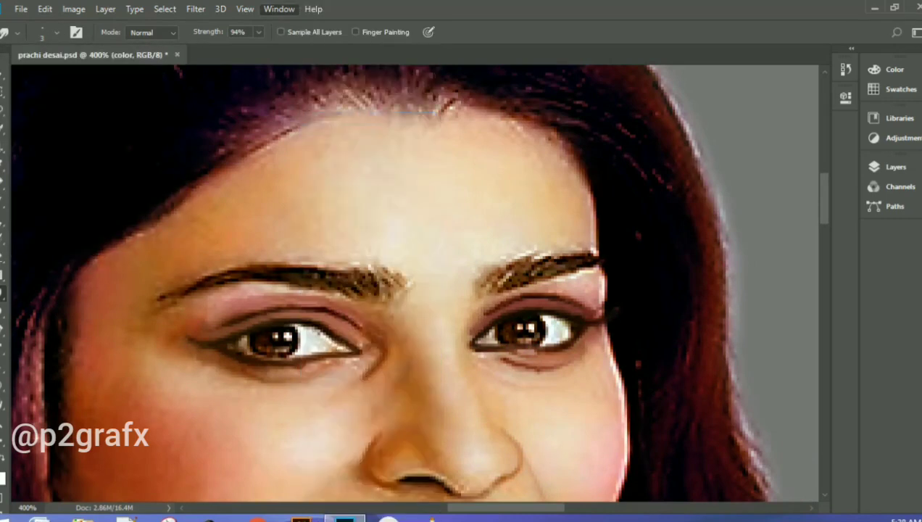
pyautogui.press('F5')
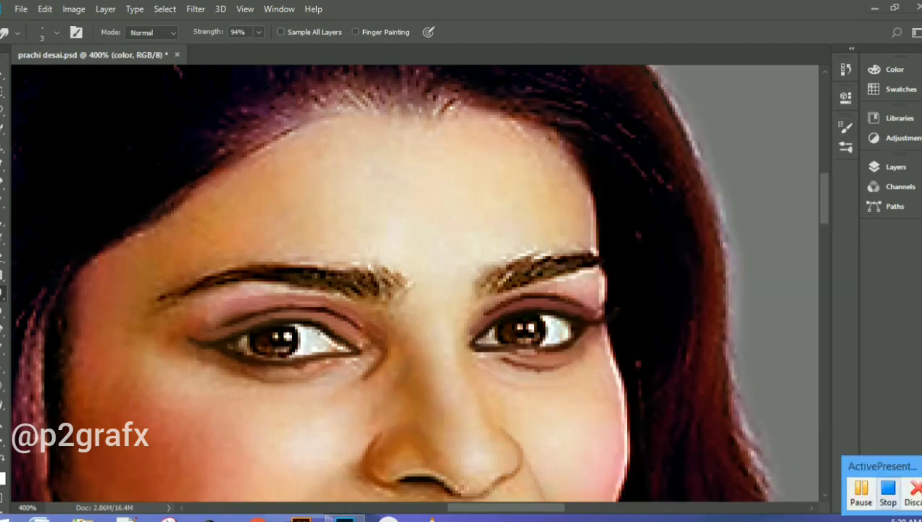
pyautogui.press('b')
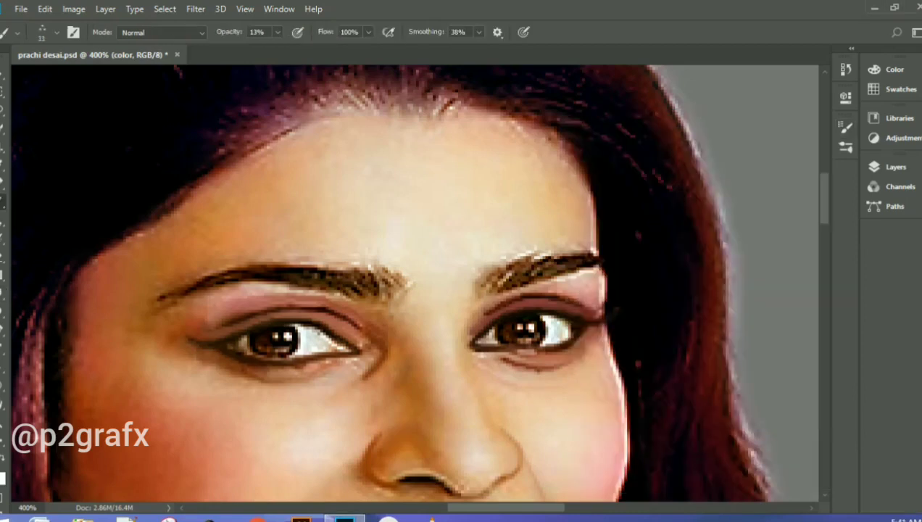
pyautogui.click(846, 127)
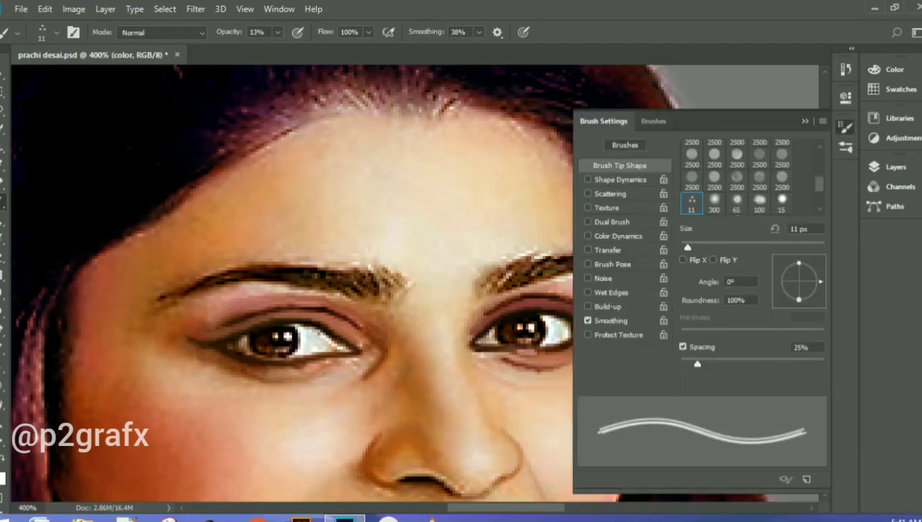
pyautogui.moveTo(698, 363); pyautogui.dragTo(687, 364)
pyautogui.click(805, 121)
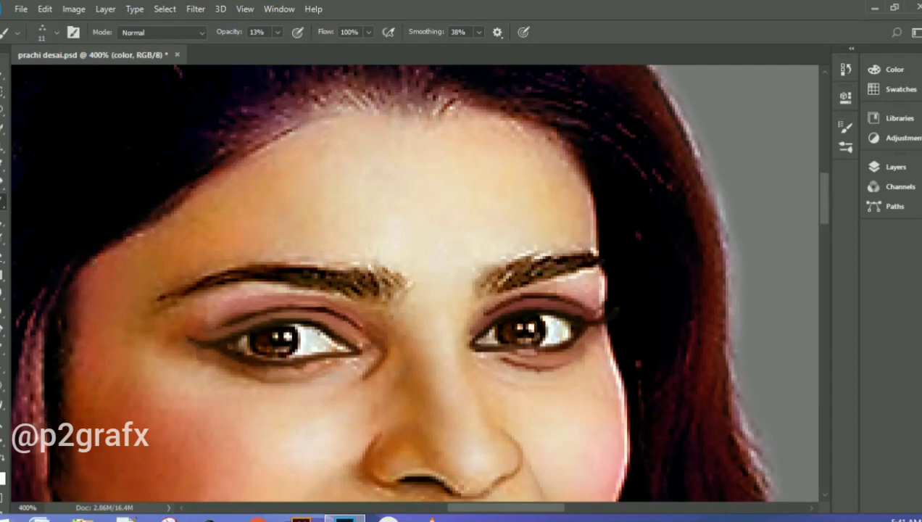
# Reduce the multi-dot Brush tip to 4 px over the eyes and eyebrows.
pyautogui.hotkey('ctrl', '+')
pyautogui.press('[')
pyautogui.press('[')
pyautogui.press('[')
pyautogui.press('[')
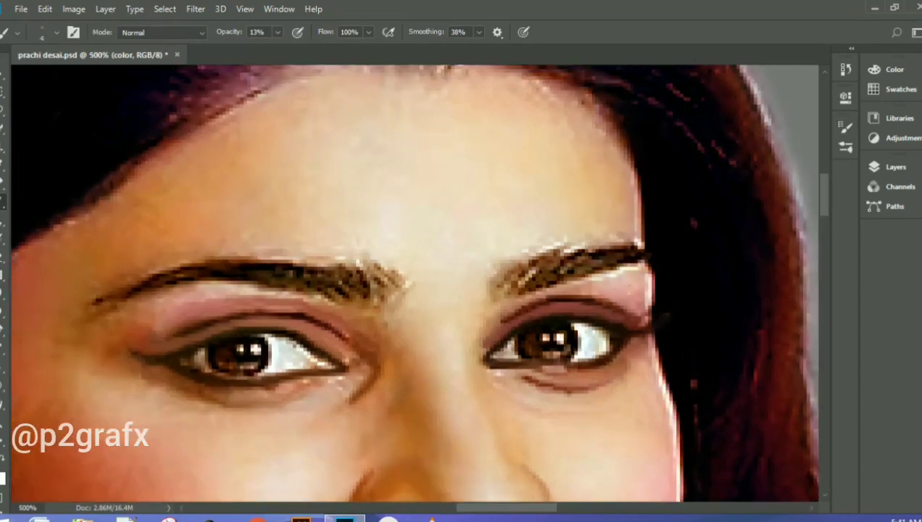
# Set up the Smudge tool with the multi-dot tip at 5 px, 44° angle and 10% spacing.
pyautogui.click(3, 293)
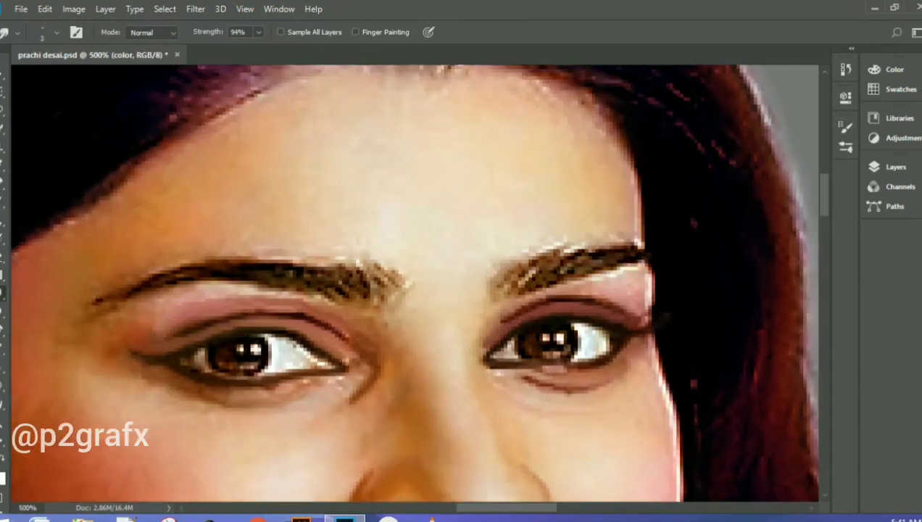
pyautogui.click(845, 127)
pyautogui.click(692, 203)
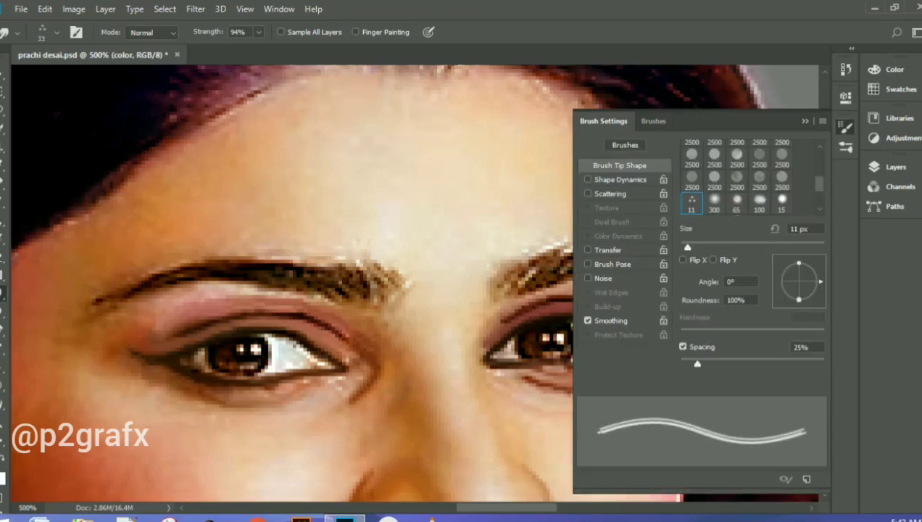
pyautogui.moveTo(697, 363); pyautogui.dragTo(689, 363)
pyautogui.press('F5')
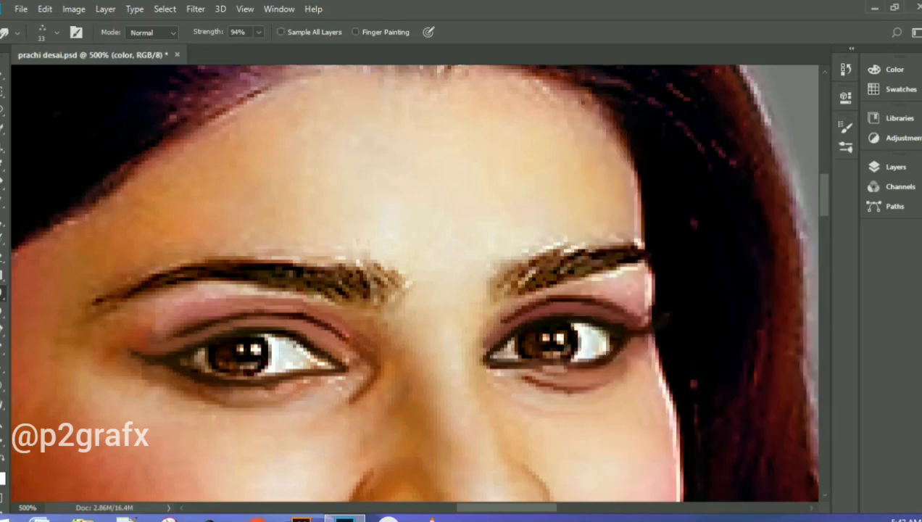
pyautogui.press('[')
pyautogui.press('[')
pyautogui.press('[')
pyautogui.press('F5')
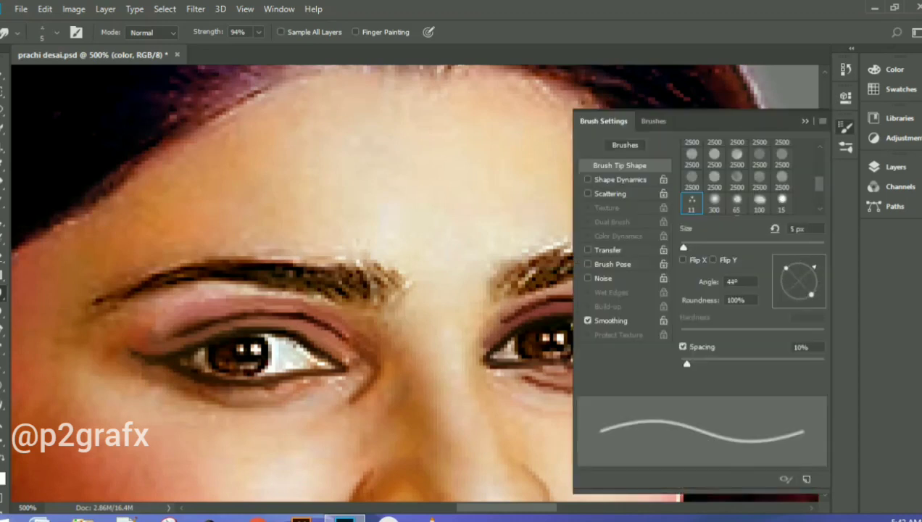
pyautogui.press('F5')
# Smudge the hairs in the middle and inner end of the left-hand eyebrow, rotating the 5 px tip to 32° between strokes.
pyautogui.moveTo(359, 271)
pyautogui.mouseDown()
pyautogui.moveTo(351, 256)
pyautogui.moveTo(342, 286)
pyautogui.mouseUp()
pyautogui.moveTo(276, 268)
pyautogui.mouseDown()
pyautogui.moveTo(349, 289)
pyautogui.moveTo(392, 287)
pyautogui.mouseUp()
pyautogui.moveTo(349, 291); pyautogui.dragTo(378, 299)
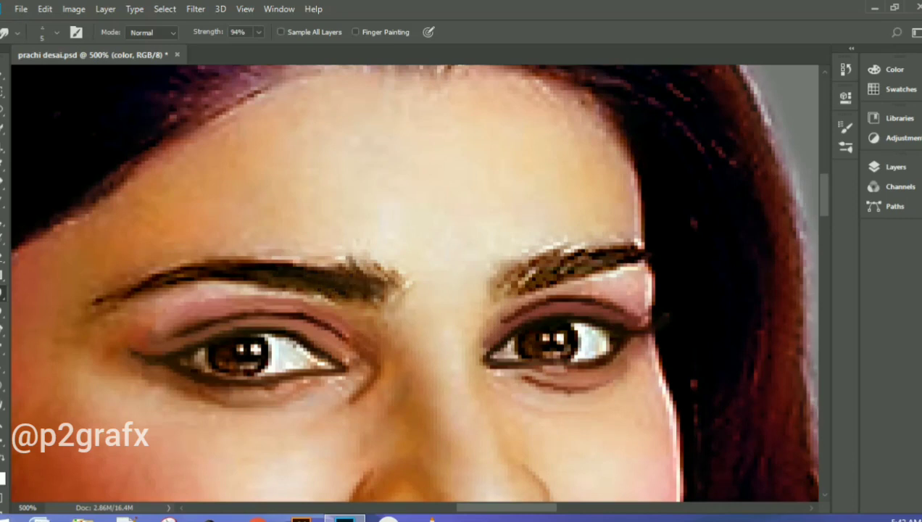
pyautogui.click(846, 126)
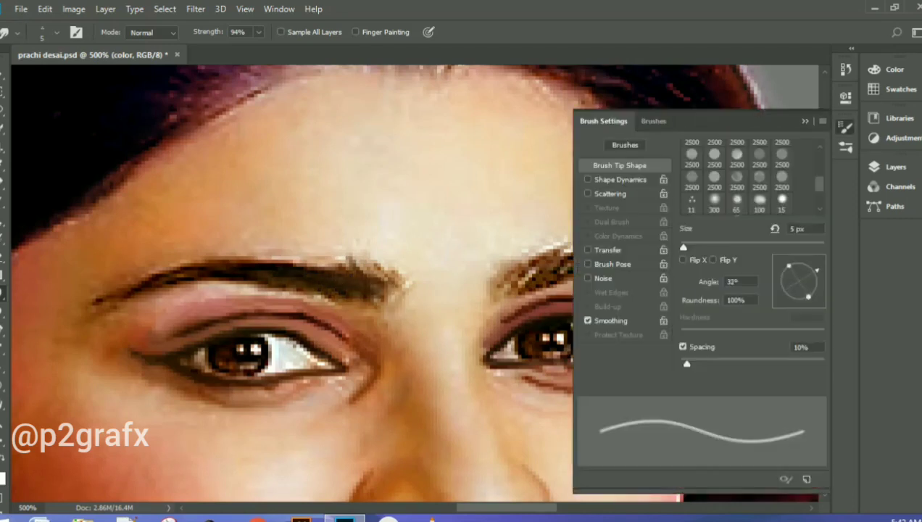
pyautogui.click(846, 126)
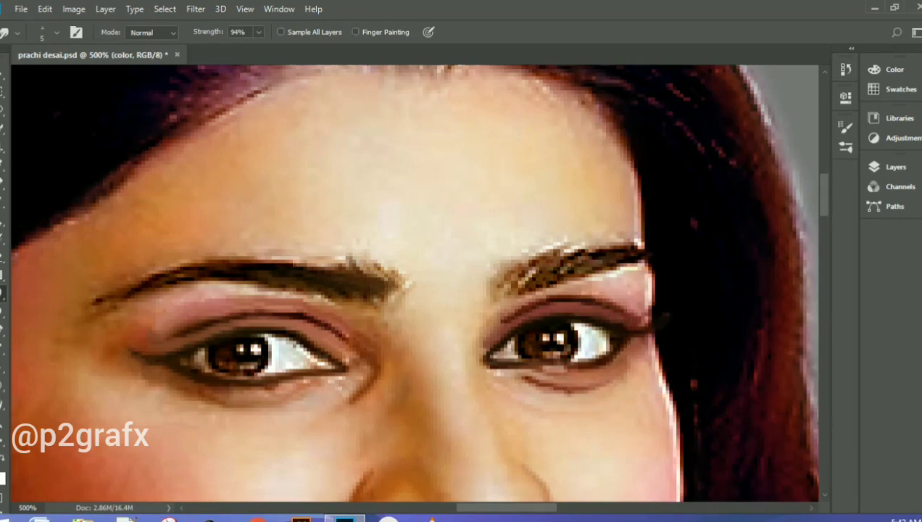
pyautogui.moveTo(259, 274); pyautogui.dragTo(283, 281)
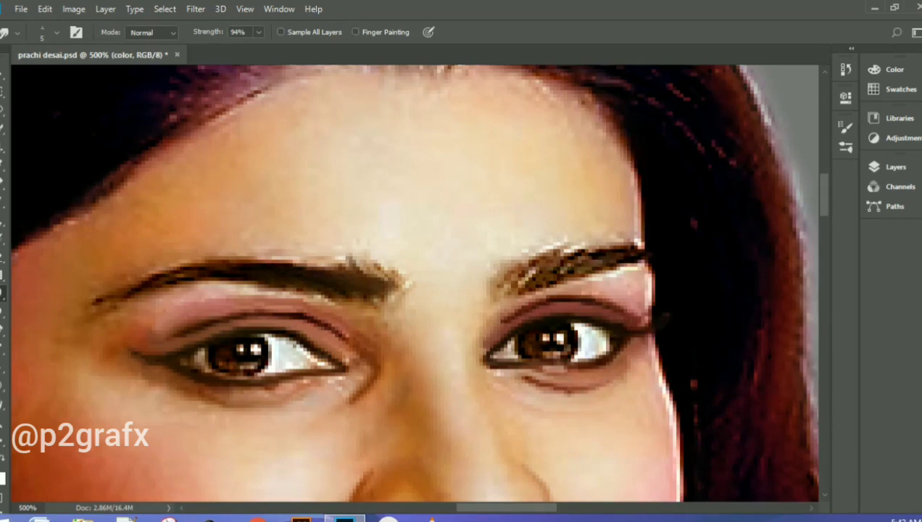
pyautogui.moveTo(337, 275); pyautogui.dragTo(355, 281)
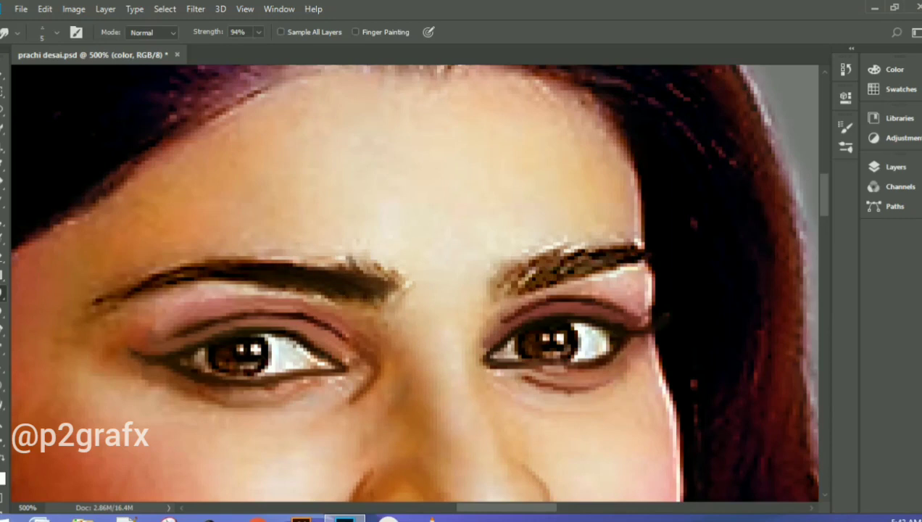
pyautogui.moveTo(341, 260); pyautogui.dragTo(360, 265)
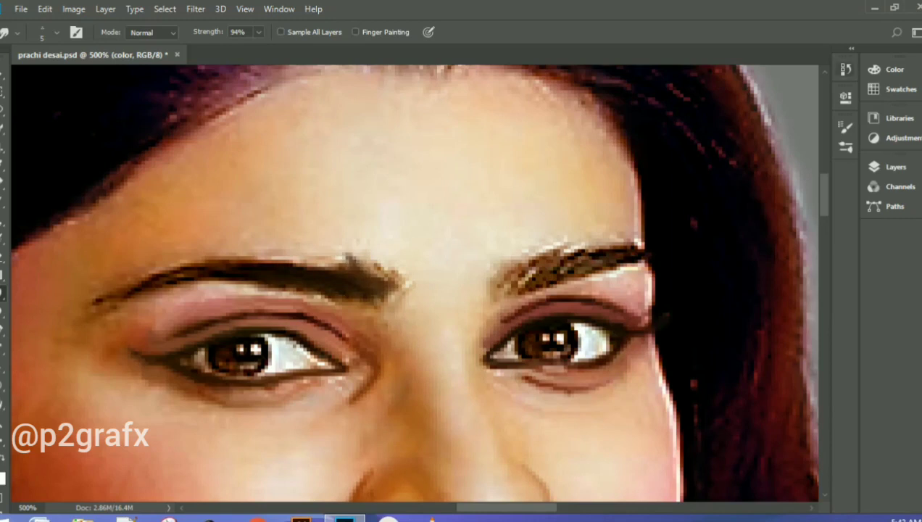
# Undo the last two smudge strokes on the left-hand eyebrow and restore them.
pyautogui.hotkey('ctrl', 'alt', 'z')
pyautogui.hotkey('ctrl', 'alt', 'z')
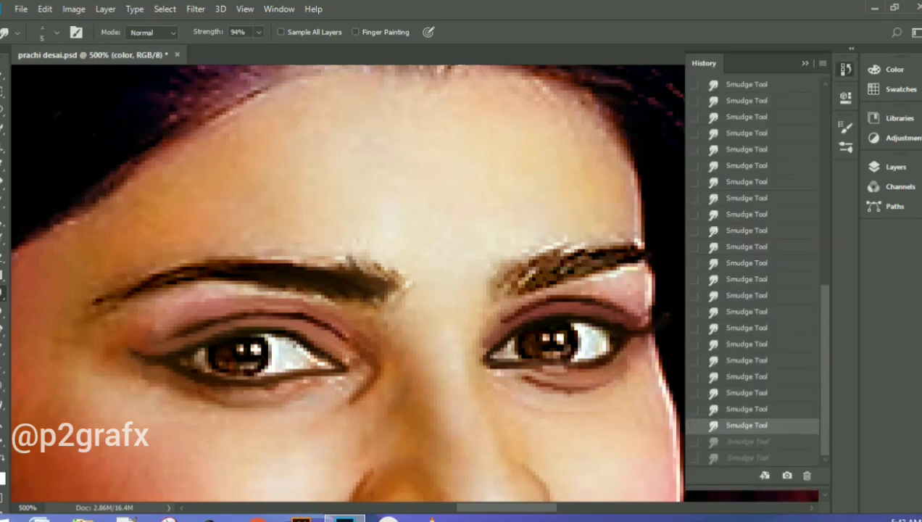
pyautogui.hotkey('ctrl', 'shift', 'z')
pyautogui.hotkey('ctrl', 'shift', 'z')
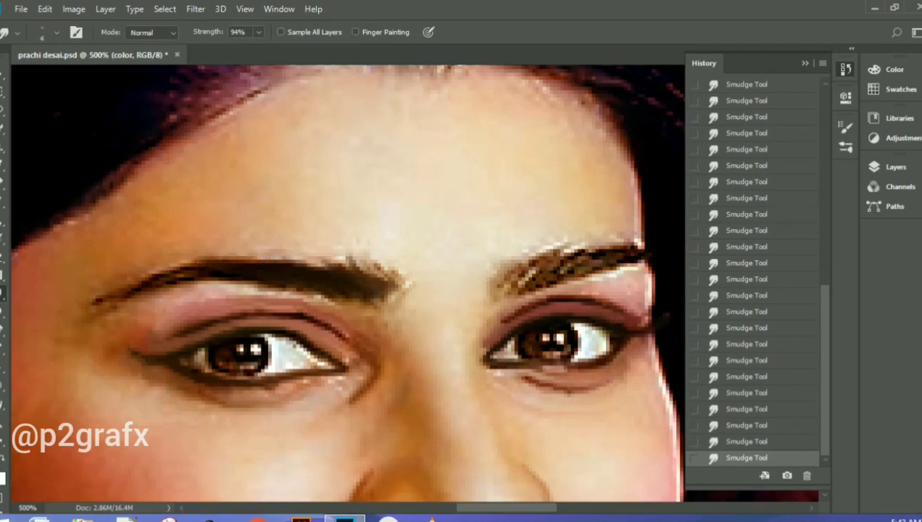
# Smudge the left-hand eyebrow's arch and outer tail with a 4 px tip.
pyautogui.moveTo(192, 272); pyautogui.dragTo(158, 270)
pyautogui.click(846, 69)
pyautogui.press('F5')
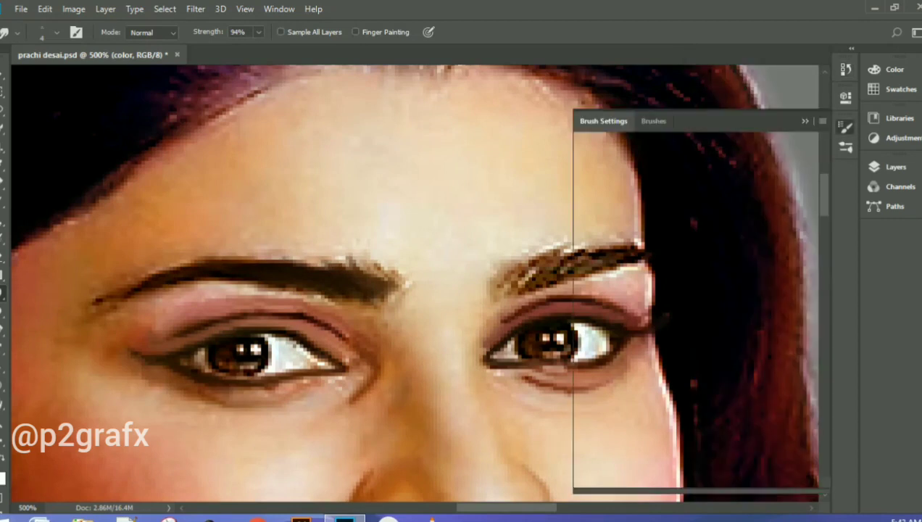
pyautogui.press('F5')
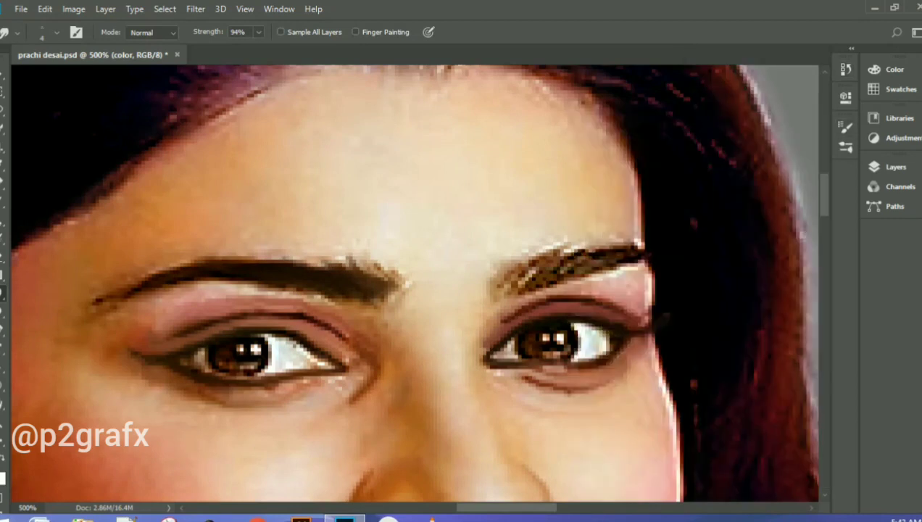
pyautogui.moveTo(126, 296); pyautogui.dragTo(106, 305)
# Adjust the Smudge tip's angle and smooth the left-hand eyebrow's upper and lower edges with a 3 px tip.
pyautogui.click(57, 33)
pyautogui.click(39, 77)
pyautogui.click(57, 32)
pyautogui.hotkey('ctrl', '+')
pyautogui.moveTo(508, 508); pyautogui.dragTo(480, 507)
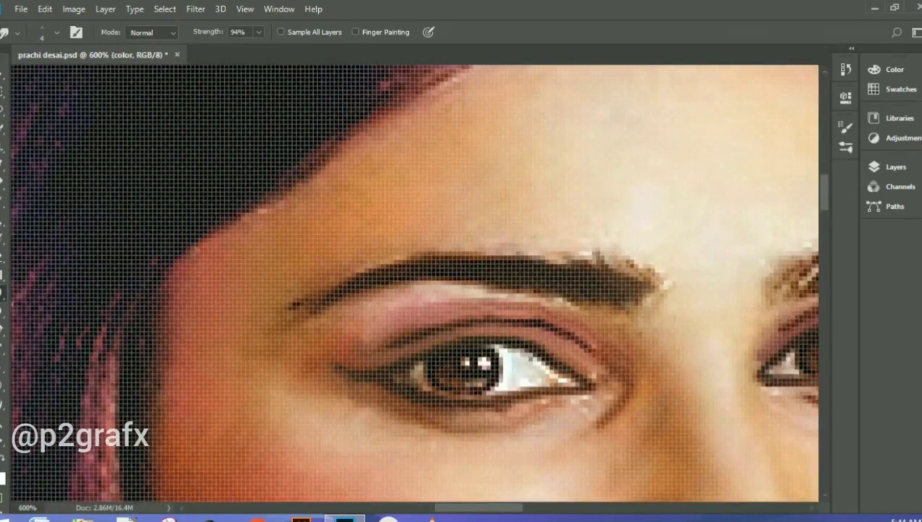
pyautogui.hotkey('ctrl', '-')
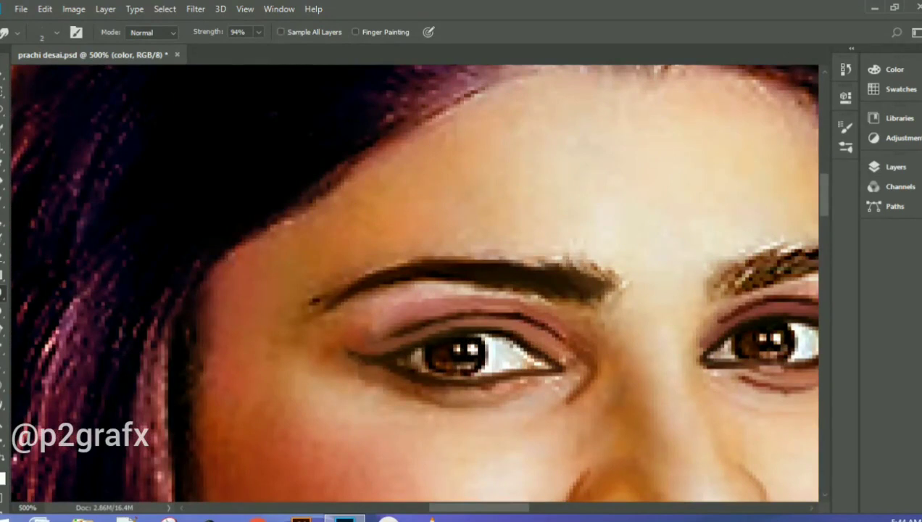
pyautogui.press(']')
pyautogui.moveTo(525, 264)
pyautogui.mouseDown()
pyautogui.moveTo(549, 259)
pyautogui.moveTo(521, 256)
pyautogui.mouseUp()
pyautogui.moveTo(495, 262); pyautogui.dragTo(506, 256)
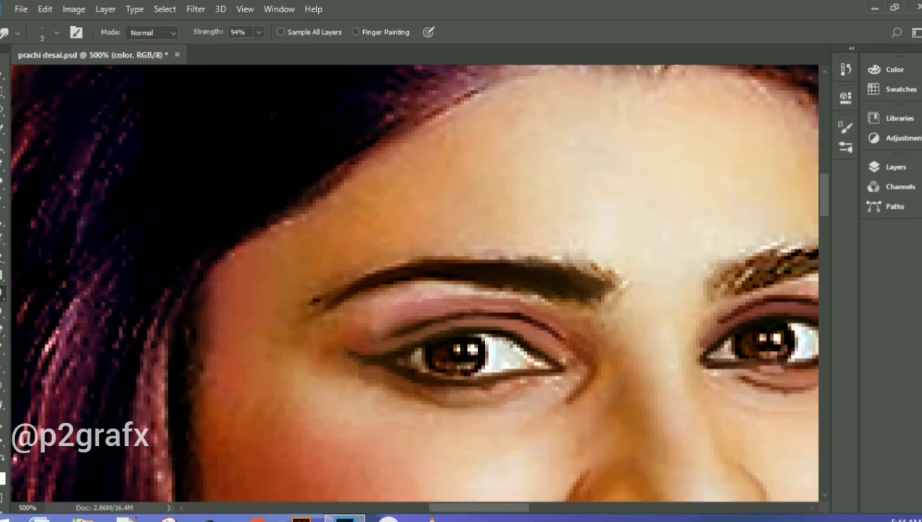
pyautogui.moveTo(509, 290); pyautogui.dragTo(554, 296)
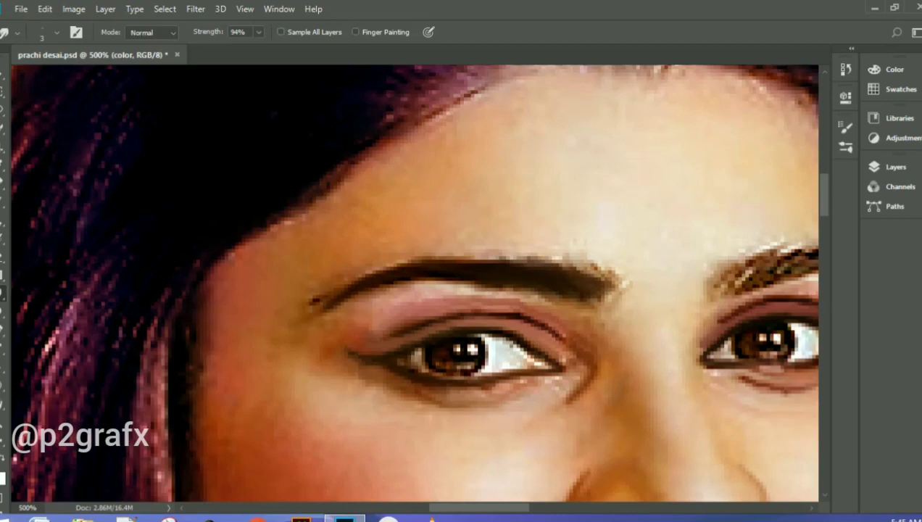
# Rotate the 5 px Smudge tip to an angle of -25° for working on the right-hand eyebrow.
pyautogui.hscroll(9, 414, 286)
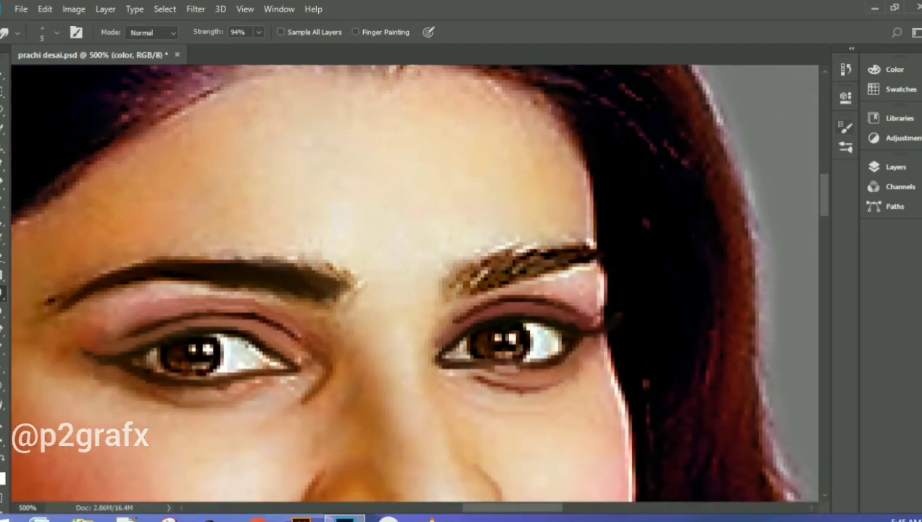
pyautogui.click(845, 128)
pyautogui.moveTo(798, 263)
pyautogui.mouseDown()
pyautogui.moveTo(791, 265)
pyautogui.moveTo(813, 266)
pyautogui.mouseUp()
pyautogui.moveTo(813, 264); pyautogui.dragTo(820, 275)
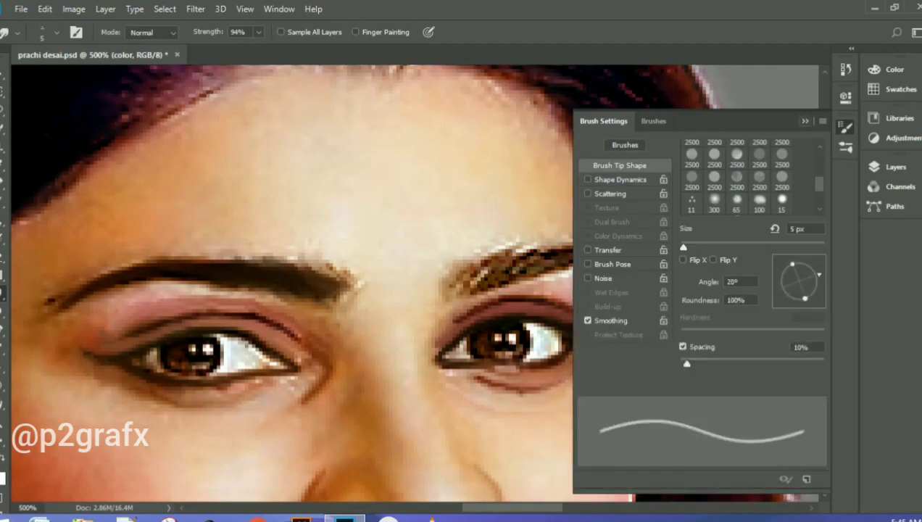
pyautogui.click(805, 121)
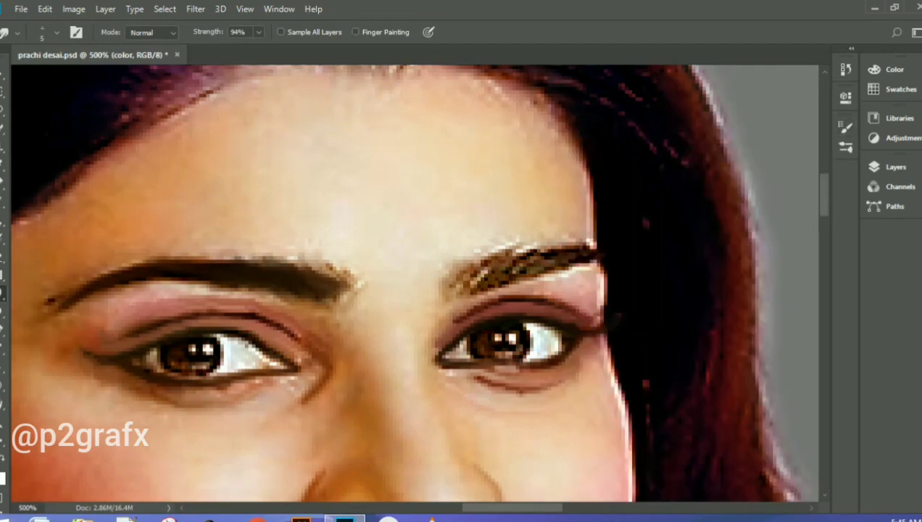
pyautogui.click(846, 128)
pyautogui.moveTo(819, 274)
pyautogui.mouseDown()
pyautogui.moveTo(789, 262)
pyautogui.moveTo(819, 290)
pyautogui.mouseUp()
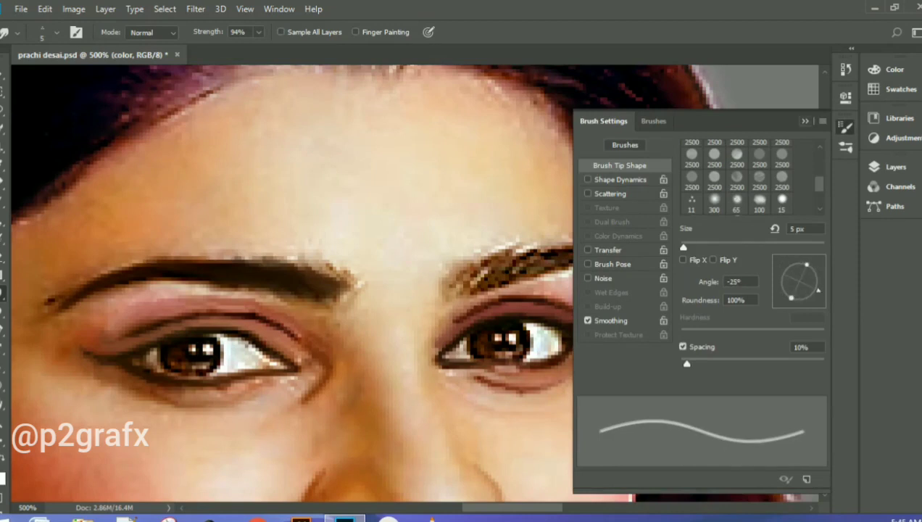
pyautogui.click(805, 121)
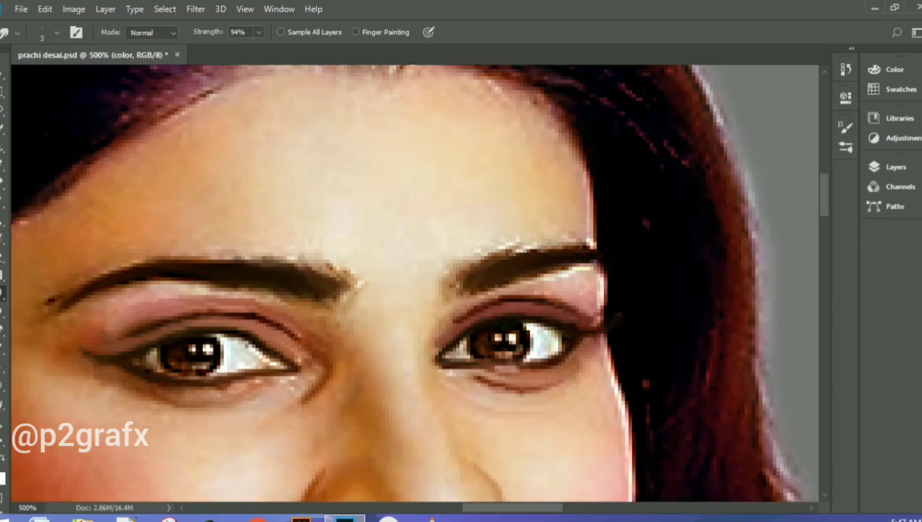
# Raise the Smudge strength to 100% and soften the right-hand eyebrow's inner end.
pyautogui.press('0')
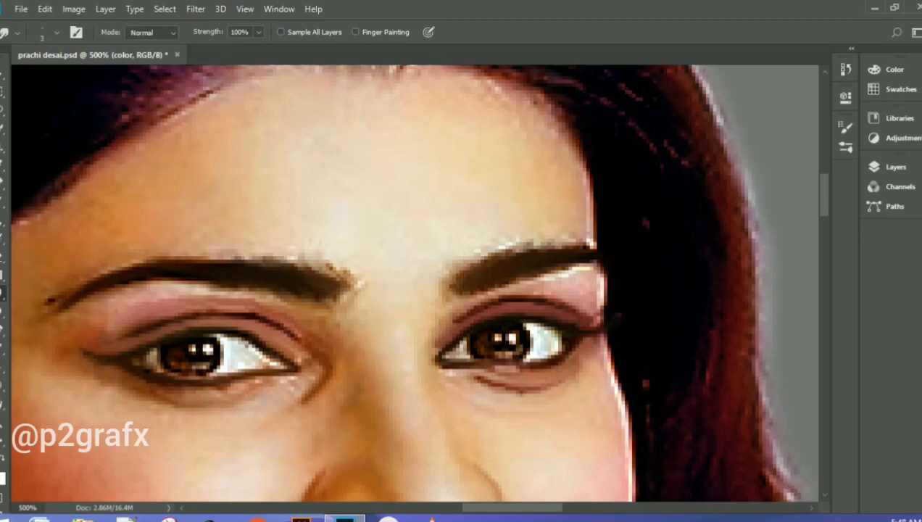
pyautogui.moveTo(454, 285); pyautogui.dragTo(448, 274)
# Choose the Human Skin 16 tip for the Smudge tool, reduce it to about 31 px and set the strength to 50%.
pyautogui.click(56, 32)
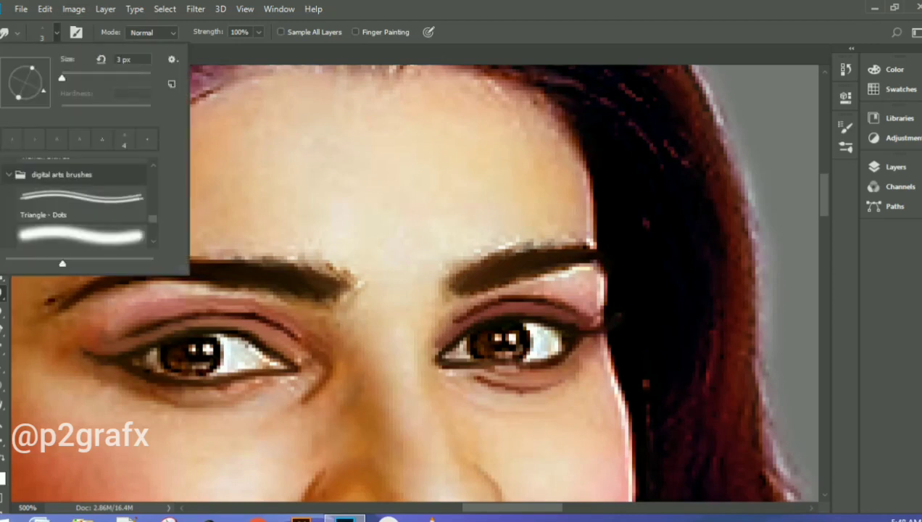
pyautogui.scroll(3, 80, 203)
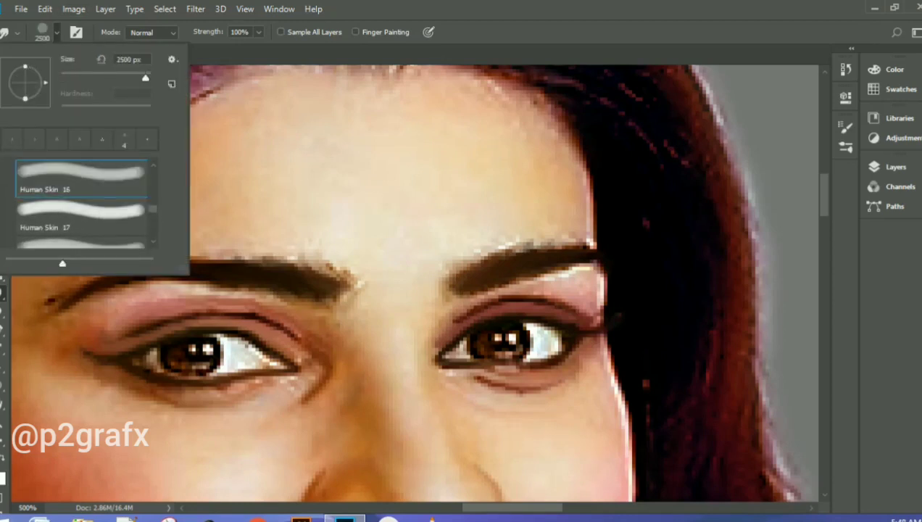
pyautogui.moveTo(145, 78); pyautogui.dragTo(74, 78)
pyautogui.press('Return')
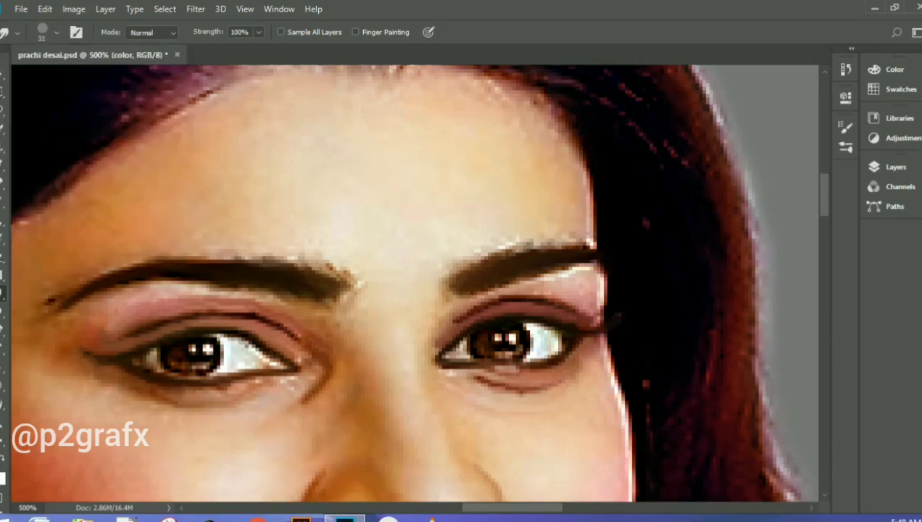
pyautogui.moveTo(406, 283); pyautogui.dragTo(520, 296)
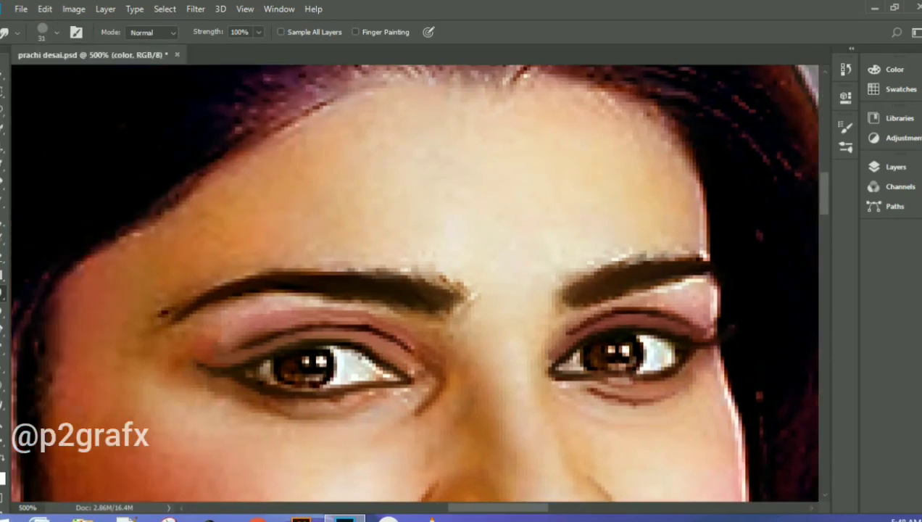
pyautogui.click(240, 32)
pyautogui.write('50')
pyautogui.press('Return')
# Blend the skin below the left-hand hairline and around the left-hand eyebrow's outer tail with a 9 px tip.
pyautogui.press('[')
pyautogui.press('[')
pyautogui.press('[')
pyautogui.press('[')
pyautogui.press('[')
pyautogui.press('[')
pyautogui.press('[')
pyautogui.press('[')
pyautogui.press('[')
pyautogui.press('[')
pyautogui.moveTo(132, 236); pyautogui.dragTo(140, 232)
pyautogui.moveTo(156, 315); pyautogui.dragTo(167, 310)
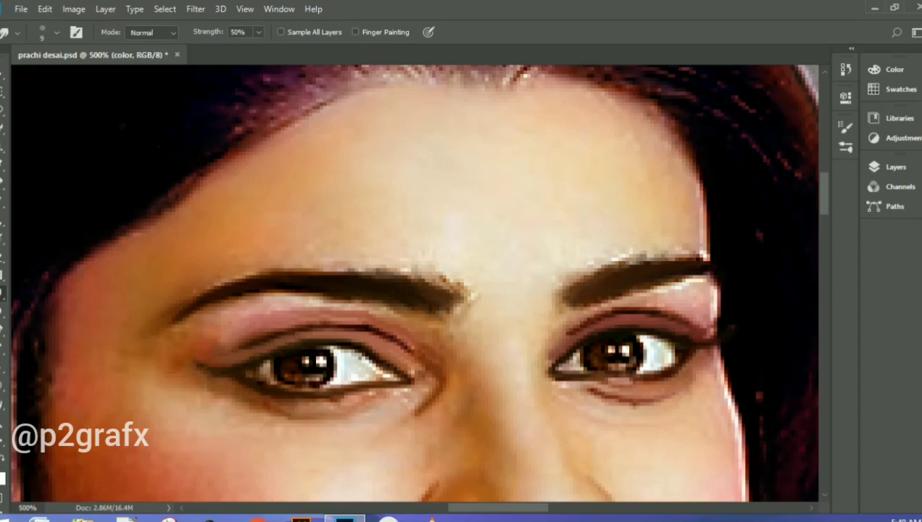
# Blend stray pixels along both eyebrows' upper edges and at the left-hand eyebrow's inner end, enlarging the tip to 10 px.
pyautogui.moveTo(591, 265); pyautogui.dragTo(629, 253)
pyautogui.press(']')
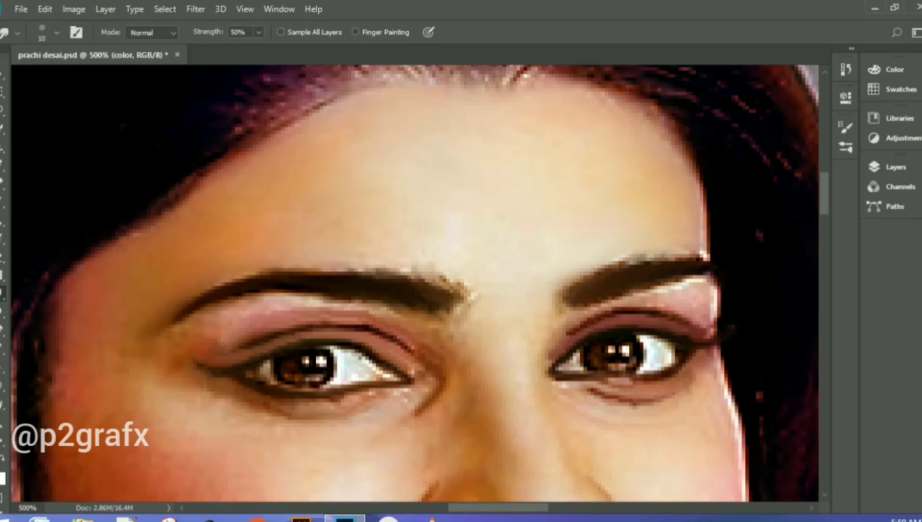
pyautogui.moveTo(435, 273)
pyautogui.mouseDown()
pyautogui.moveTo(468, 293)
pyautogui.moveTo(451, 283)
pyautogui.mouseUp()
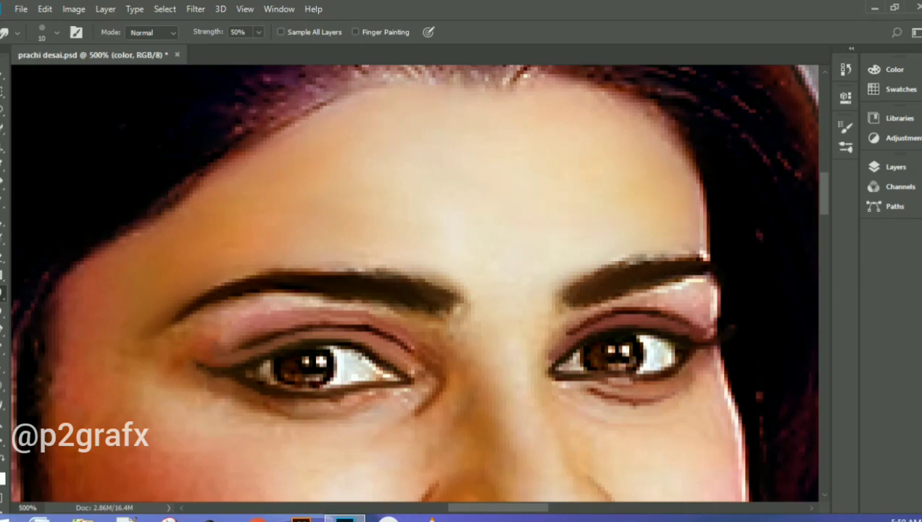
pyautogui.moveTo(610, 266); pyautogui.dragTo(617, 258)
pyautogui.moveTo(369, 266); pyautogui.dragTo(379, 259)
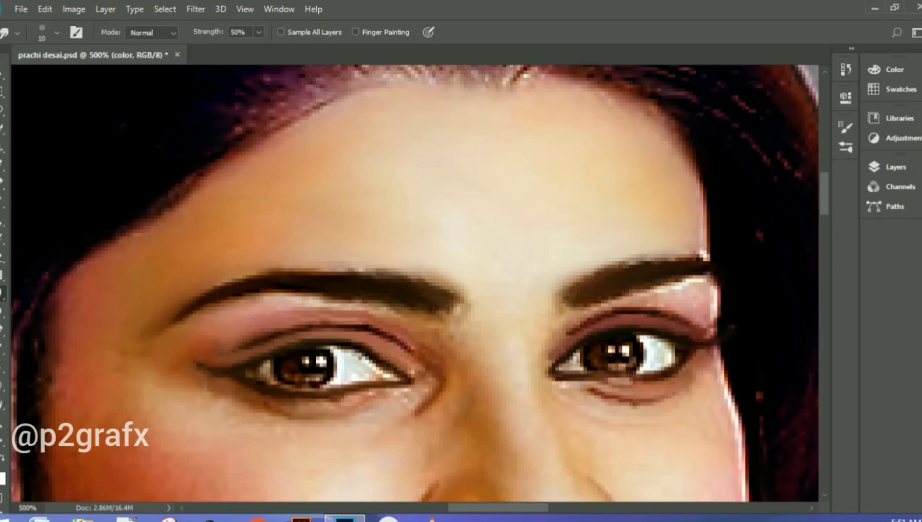
# Smooth the left-hand eye's upper lid and the skin beside its inner corner with a 9 px tip, then reduce the tip to 7 px.
pyautogui.press('[')
pyautogui.moveTo(388, 332); pyautogui.dragTo(399, 338)
pyautogui.moveTo(375, 306); pyautogui.dragTo(280, 292)
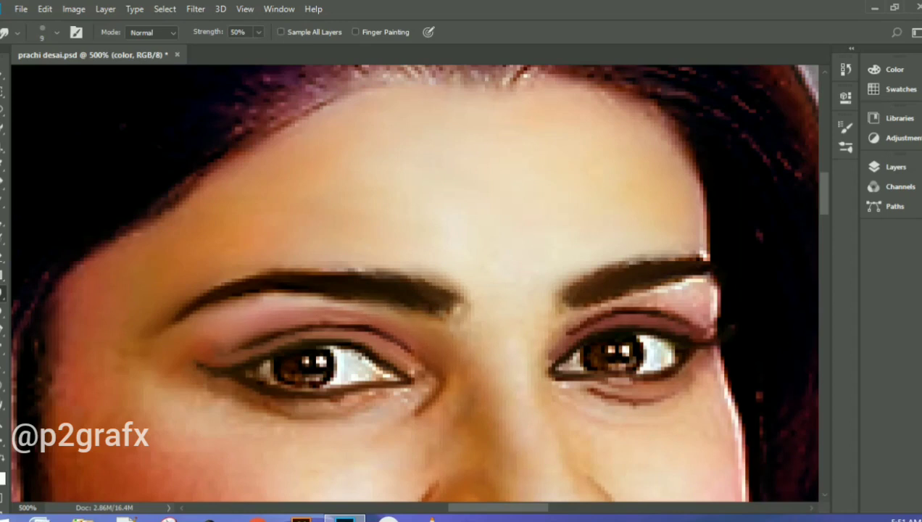
pyautogui.moveTo(218, 339)
pyautogui.mouseDown()
pyautogui.moveTo(209, 347)
pyautogui.moveTo(256, 341)
pyautogui.mouseUp()
pyautogui.moveTo(323, 308); pyautogui.dragTo(288, 303)
pyautogui.moveTo(449, 333); pyautogui.dragTo(460, 323)
pyautogui.press('[')
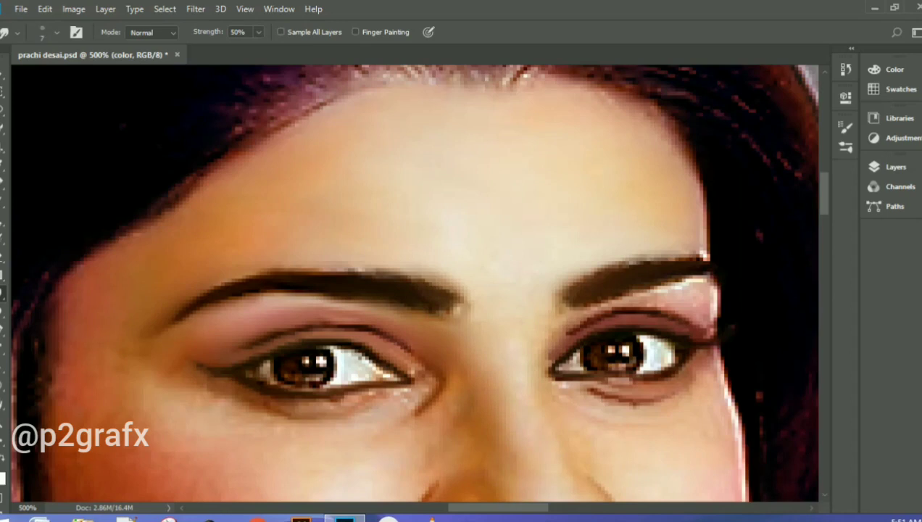
# Smooth the left-hand eye's lower lid and both corners with the Smudge tool, reduce the tip to 5 px and set the strength to 53%.
pyautogui.moveTo(379, 350)
pyautogui.mouseDown()
pyautogui.moveTo(417, 374)
pyautogui.moveTo(413, 382)
pyautogui.moveTo(411, 364)
pyautogui.mouseUp()
pyautogui.press('[')
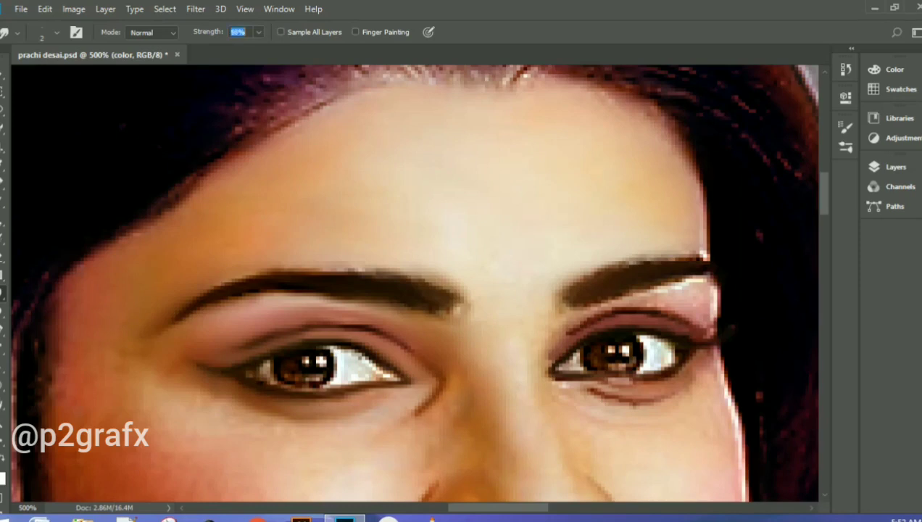
pyautogui.press('0')
pyautogui.press('6')
pyautogui.press('7')
pyautogui.press('5')
pyautogui.press('3')
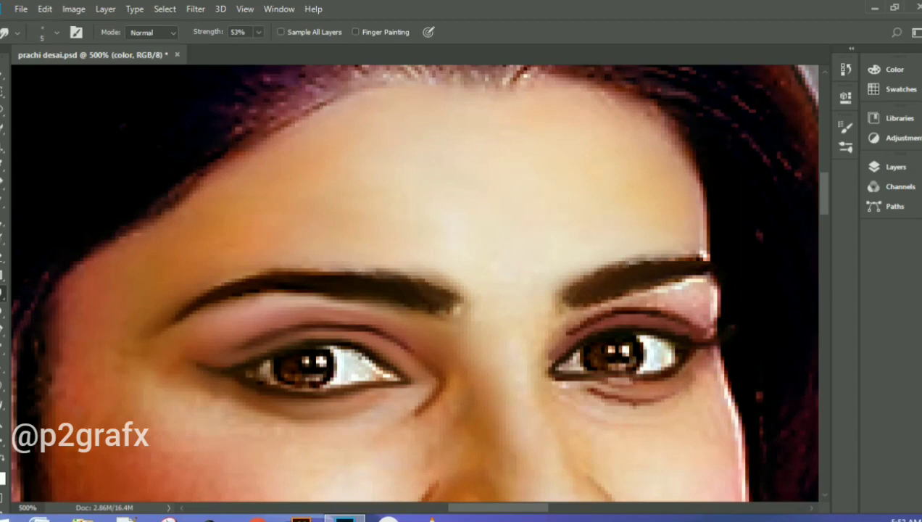
# Set the strength to 61% and smooth the crease below the left-hand eye's inner corner and the contours of the nose.
pyautogui.press('6')
pyautogui.press('1')
pyautogui.scroll(-3, 414, 283)
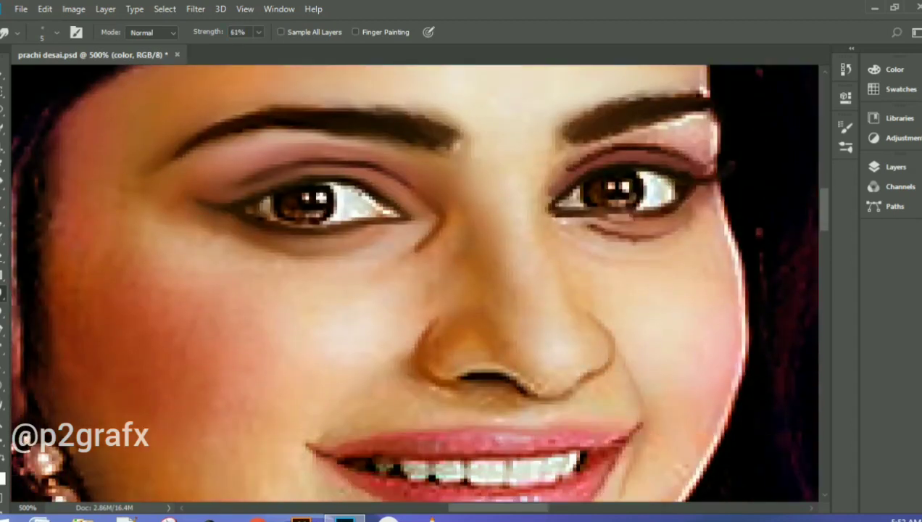
pyautogui.moveTo(420, 245); pyautogui.dragTo(398, 263)
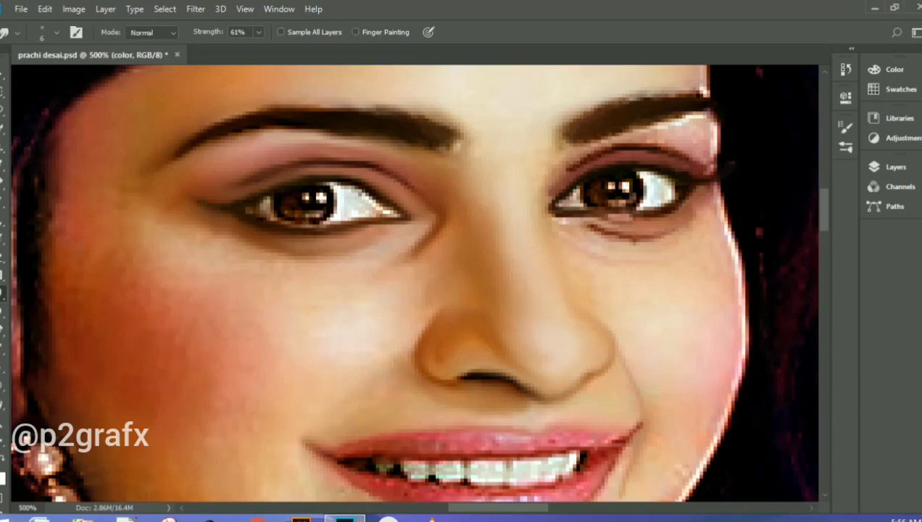
# Smooth the right-hand eye's lids, the dark line beneath it and the adjoining cheek with a 5 px tip.
pyautogui.hscroll(5, 319, 443)
pyautogui.scroll(4, 319, 444)
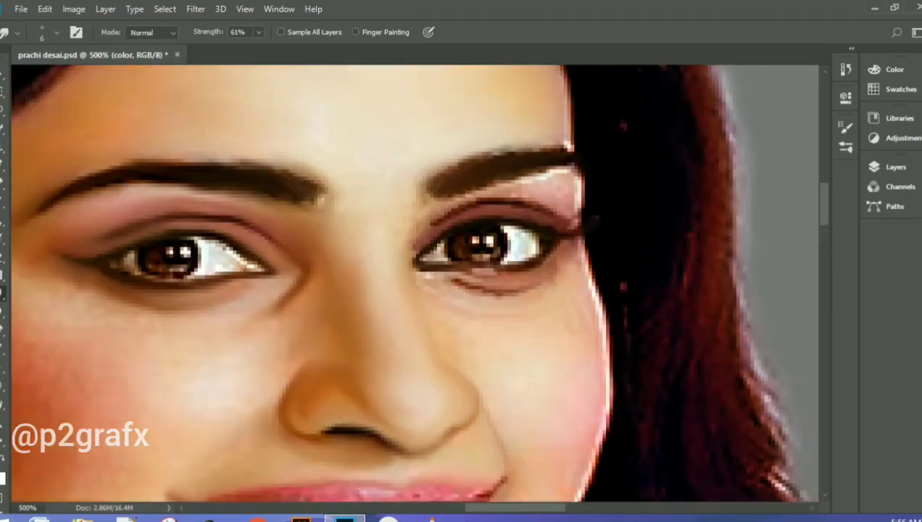
pyautogui.scroll(-1, 319, 443)
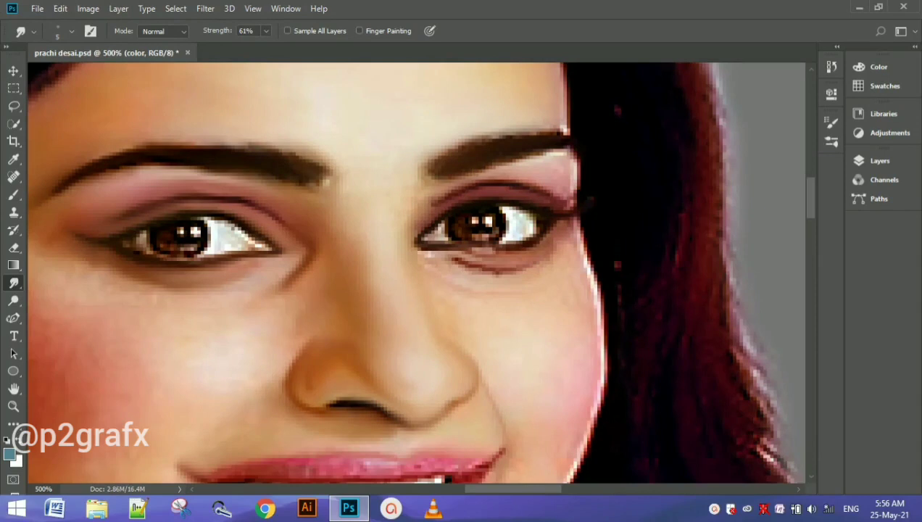
pyautogui.moveTo(443, 254); pyautogui.dragTo(419, 252)
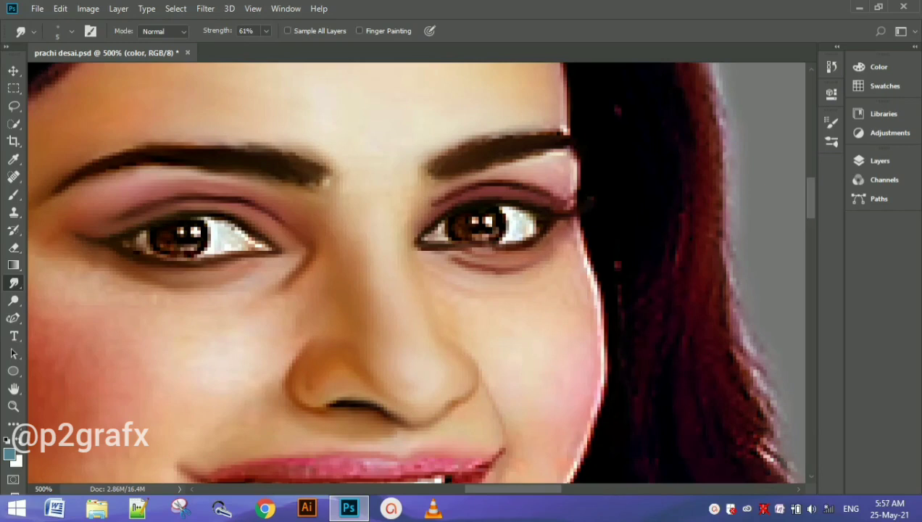
pyautogui.moveTo(576, 234); pyautogui.dragTo(590, 284)
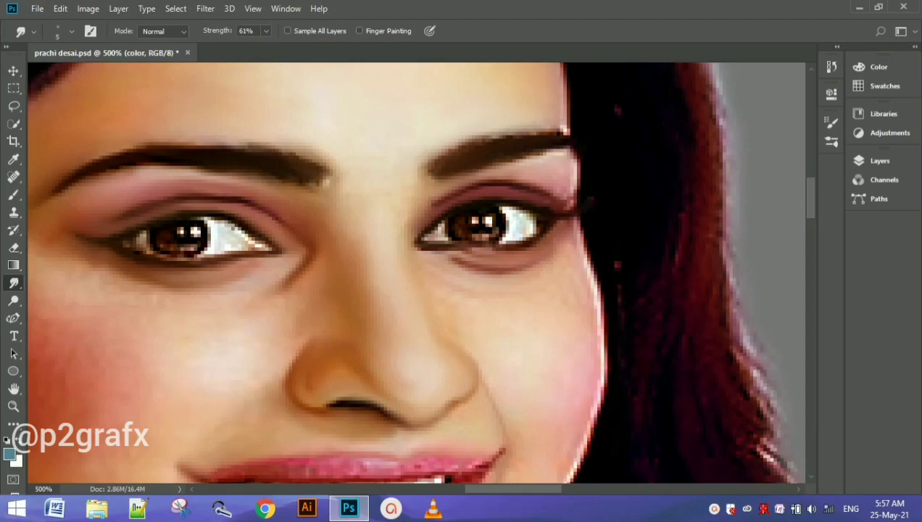
# Smooth the skin under the left-hand eye and across the cheek's blush at 63% strength, starting with an 8 px tip.
pyautogui.scroll(-5, 416, 272)
pyautogui.scroll(3, 417, 272)
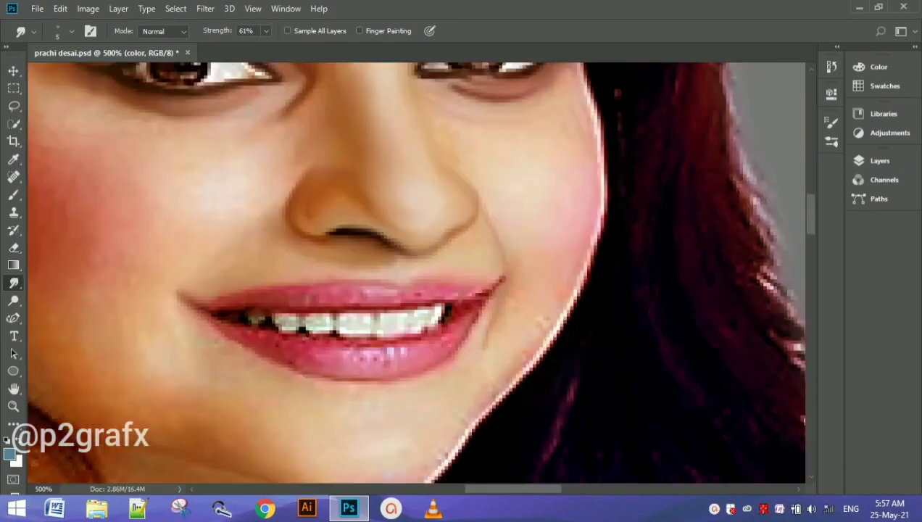
pyautogui.hotkey('ctrl', '+')
pyautogui.hotkey('ctrl', '-')
pyautogui.hotkey('ctrl', '-')
pyautogui.hotkey('ctrl', '-')
pyautogui.hotkey('ctrl', '-')
pyautogui.hotkey('ctrl', '-')
pyautogui.hotkey('ctrl', '-')
pyautogui.hotkey('ctrl', '+')
pyautogui.hotkey('ctrl', '+')
pyautogui.hotkey('ctrl', '+')
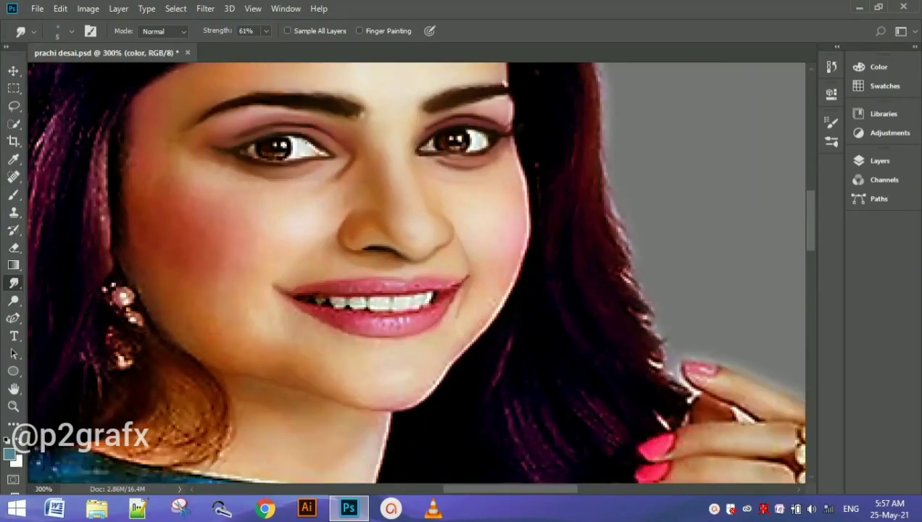
pyautogui.hotkey('ctrl', '+')
pyautogui.scroll(2, 416, 272)
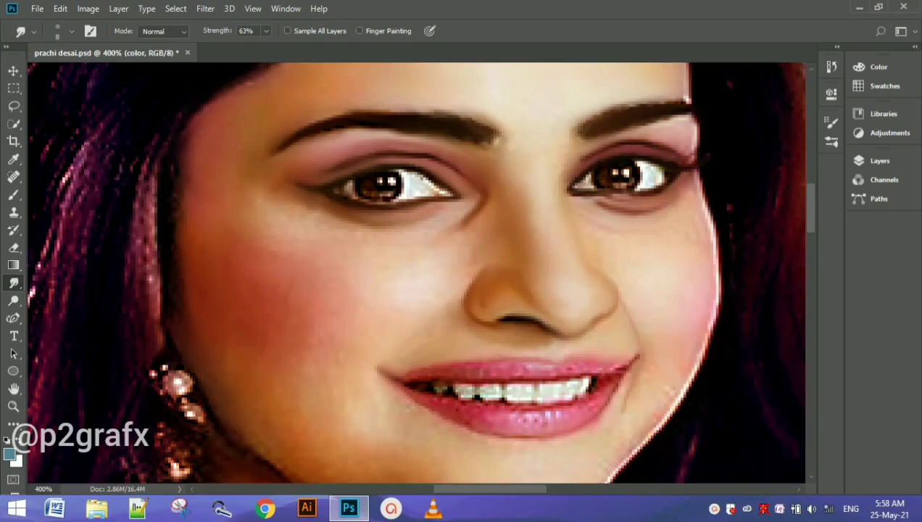
pyautogui.moveTo(350, 228); pyautogui.dragTo(385, 230)
pyautogui.moveTo(324, 215); pyautogui.dragTo(343, 224)
pyautogui.moveTo(294, 206); pyautogui.dragTo(344, 226)
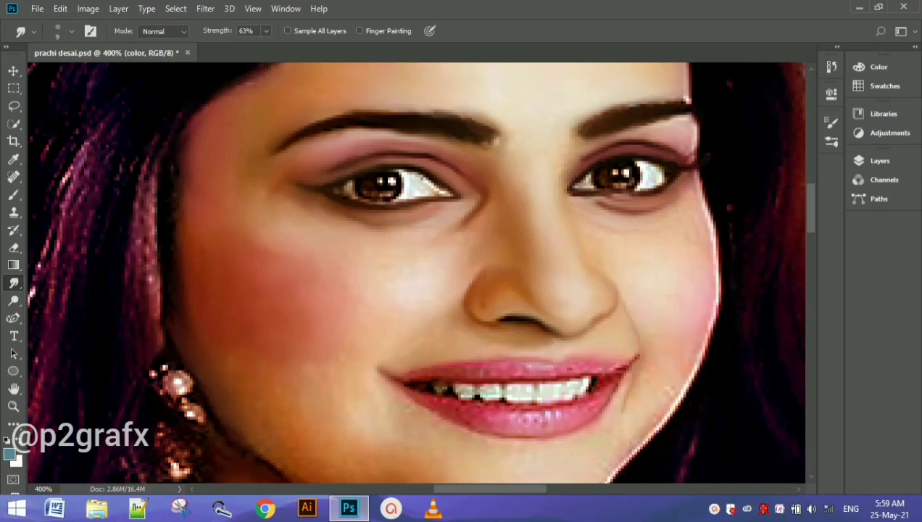
# Enlarge the tip to 10 px and blend the left-hand cheek's skin down towards the jaw.
pyautogui.press(']')
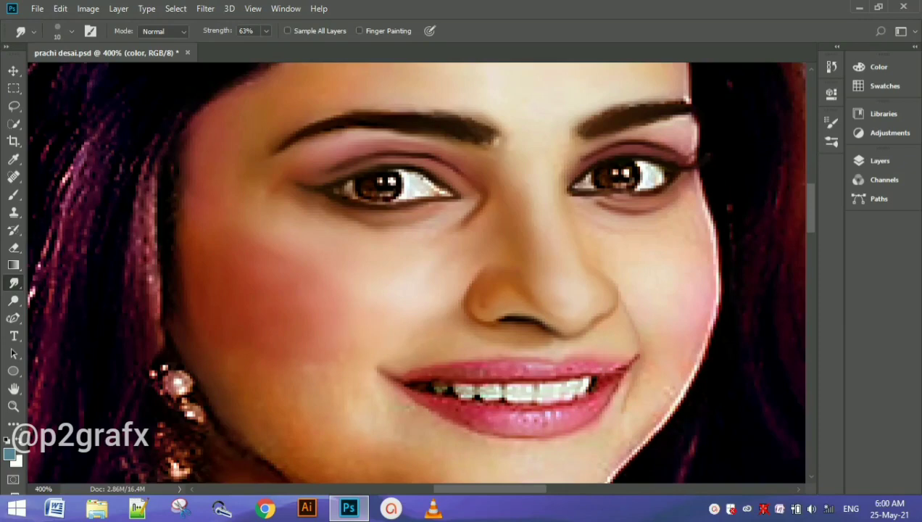
pyautogui.moveTo(319, 210); pyautogui.dragTo(332, 220)
pyautogui.scroll(-3, 416, 272)
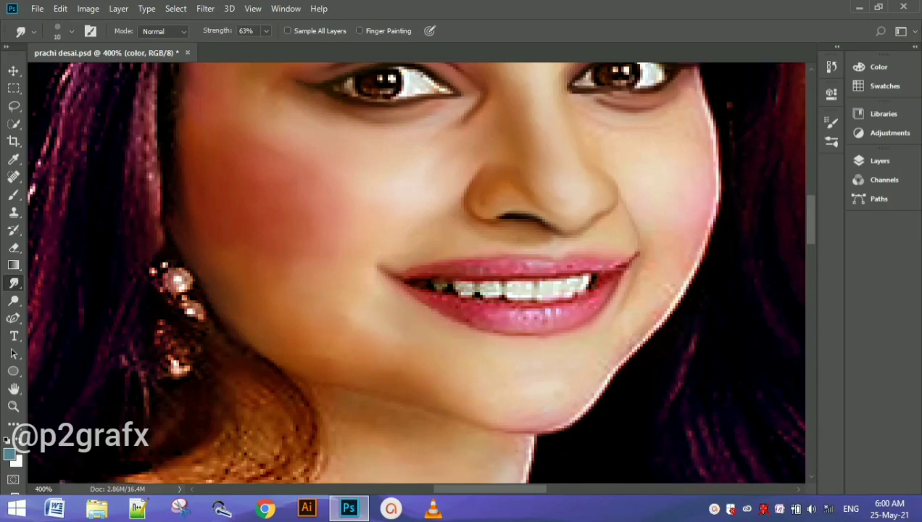
pyautogui.hotkey('ctrl', '-')
pyautogui.hotkey('ctrl', '-')
pyautogui.hotkey('ctrl', '-')
pyautogui.hotkey('ctrl', '+')
pyautogui.hotkey('ctrl', '+')
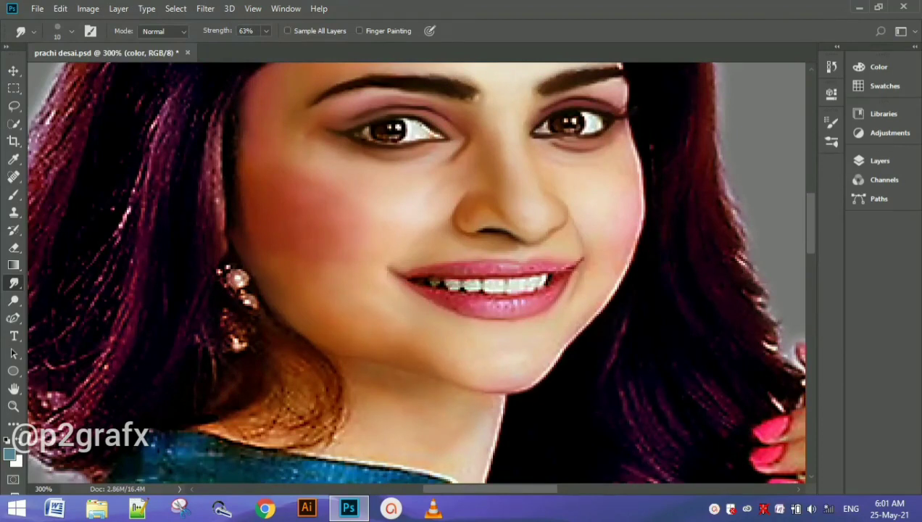
# Smooth the right-hand cheek and its outer edge along the hair with the 10 px tip.
pyautogui.hscroll(2, 417, 272)
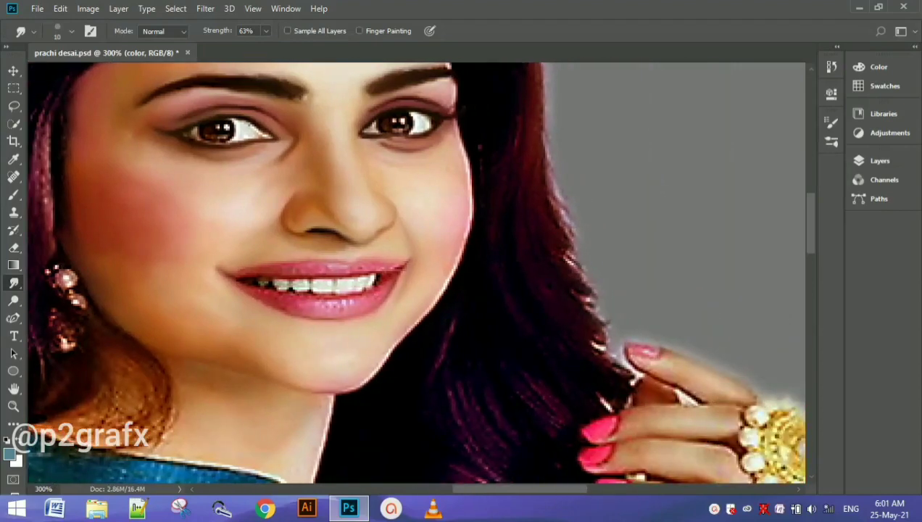
pyautogui.press('pageup')
pyautogui.press('pagedown')
pyautogui.moveTo(471, 190); pyautogui.dragTo(442, 287)
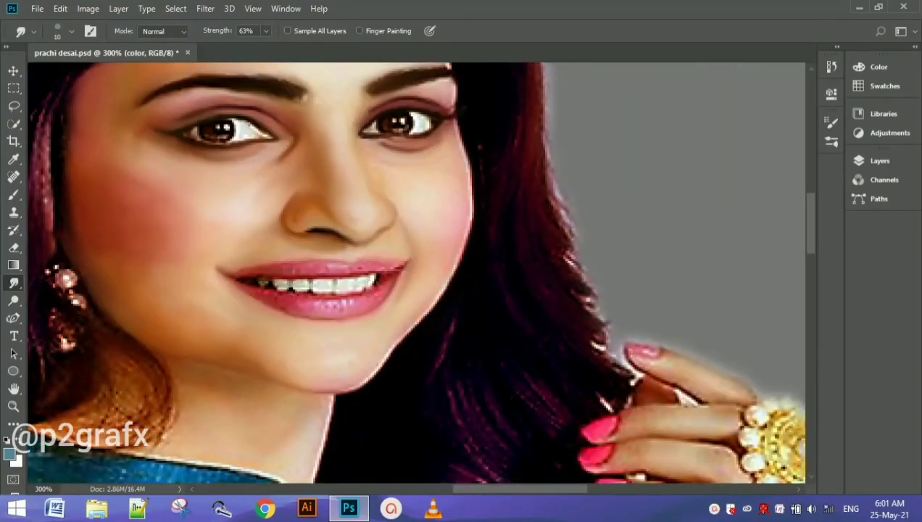
# Reduce the tip to 7 px and blend the skin below the right-hand eye.
pyautogui.hotkey('ctrl', '+')
pyautogui.scroll(1, 416, 273)
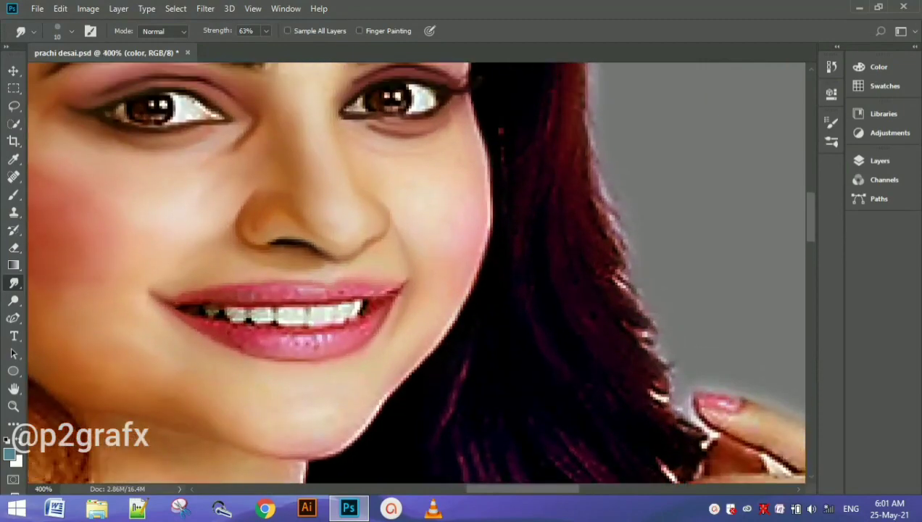
pyautogui.press(']')
pyautogui.press('[')
pyautogui.press('[')
pyautogui.press('[')
pyautogui.press('[')
pyautogui.moveTo(377, 130); pyautogui.dragTo(366, 124)
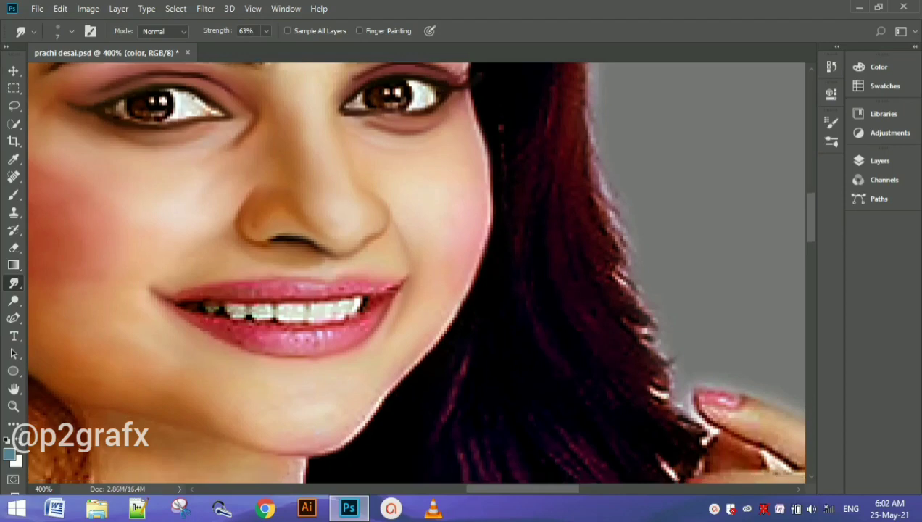
# Blend the left-hand cheek's blush with an enlarged tip, then reduce the tip to 9 px.
pyautogui.scroll(-3, 416, 273)
pyautogui.hotkey('ctrl', '+')
pyautogui.hotkey('ctrl', '+')
pyautogui.hotkey('ctrl', '-')
pyautogui.hotkey('ctrl', '-')
pyautogui.hotkey('ctrl', '-')
pyautogui.hotkey('ctrl', '-')
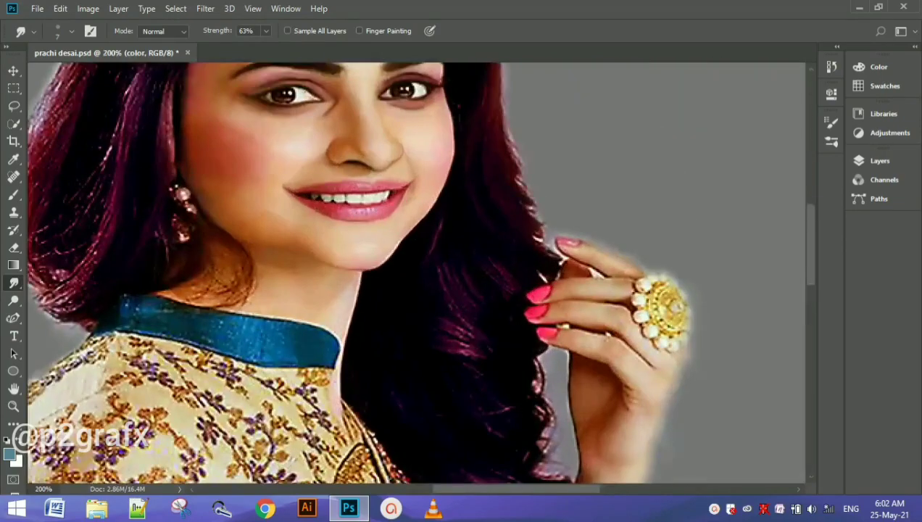
pyautogui.press(']')
pyautogui.press(']')
pyautogui.press(']')
pyautogui.press(']')
pyautogui.press(']')
pyautogui.moveTo(237, 168)
pyautogui.mouseDown()
pyautogui.moveTo(231, 127)
pyautogui.moveTo(238, 163)
pyautogui.mouseUp()
pyautogui.press('[')
pyautogui.press('[')
pyautogui.scroll(-1, 417, 273)
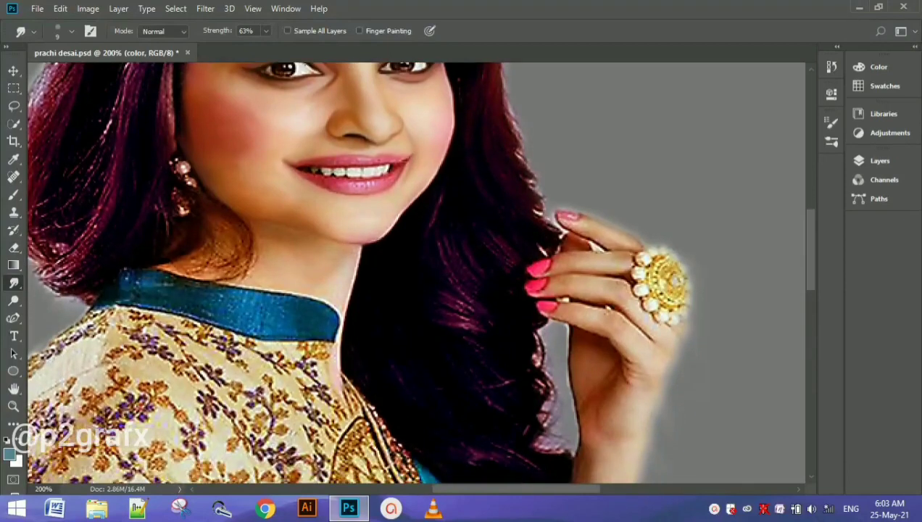
# Smooth the neck skin below the jawline with a 10 px tip at 63% strength.
pyautogui.hotkey('ctrl', '+')
pyautogui.hscroll(-3, 417, 273)
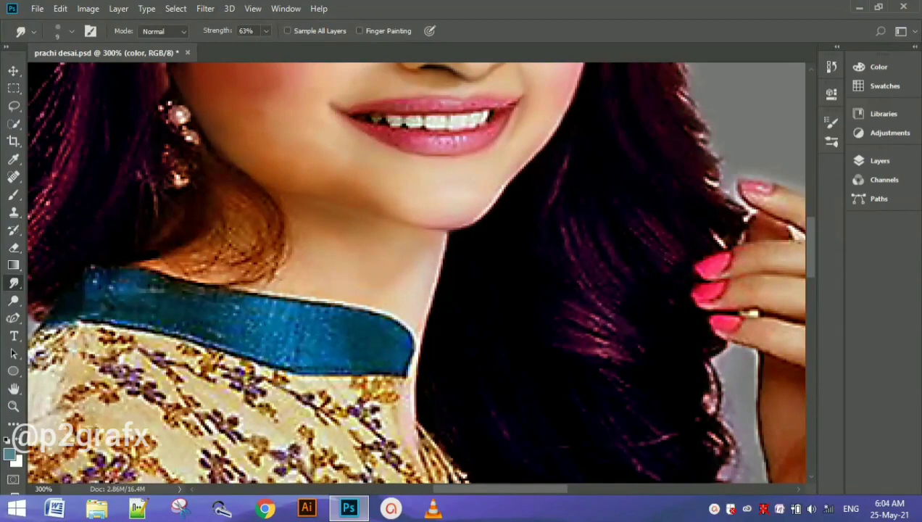
pyautogui.press(']')
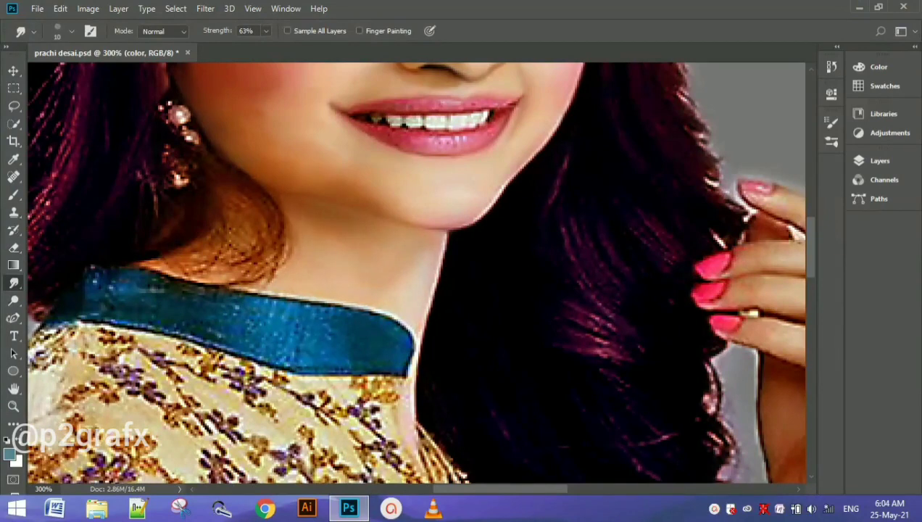
pyautogui.moveTo(305, 221); pyautogui.dragTo(324, 238)
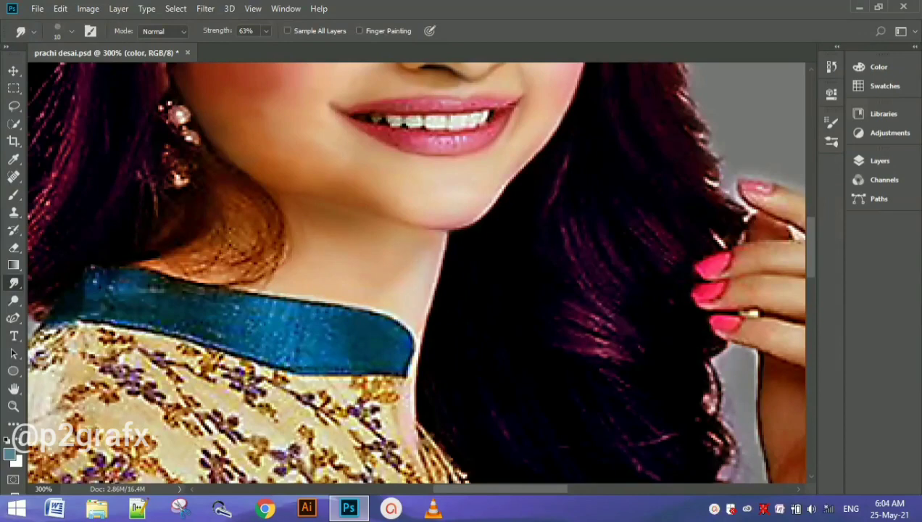
# Soften the loose brown hair strands over the neck, setting the smudge strength to 16% and the tip to 15 px.
pyautogui.press('0')
pyautogui.press('8')
pyautogui.press('1')
pyautogui.press('6')
pyautogui.press(']')
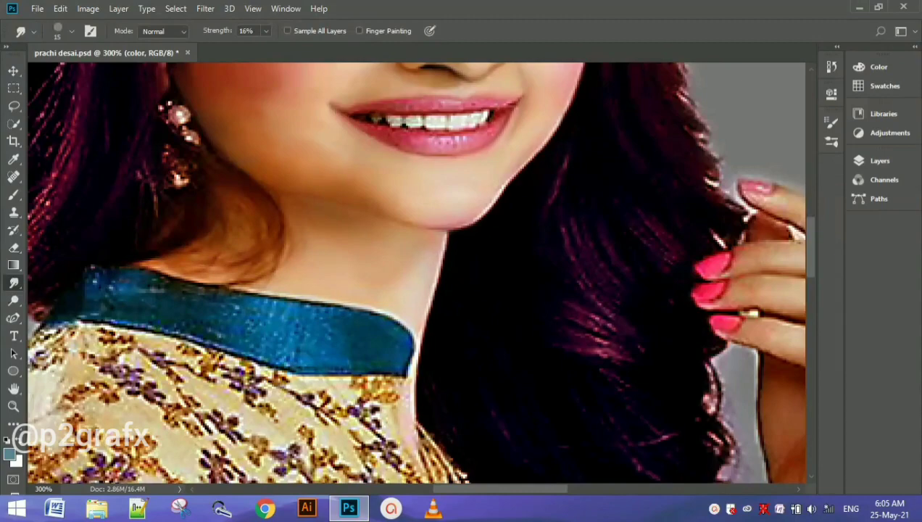
# Set the strength to 57%, reduce the tip to 7 px and smooth the raised hand's uppermost finger and nail.
pyautogui.hotkey('ctrl', '0')
pyautogui.hotkey('ctrl', '+')
pyautogui.hotkey('ctrl', '+')
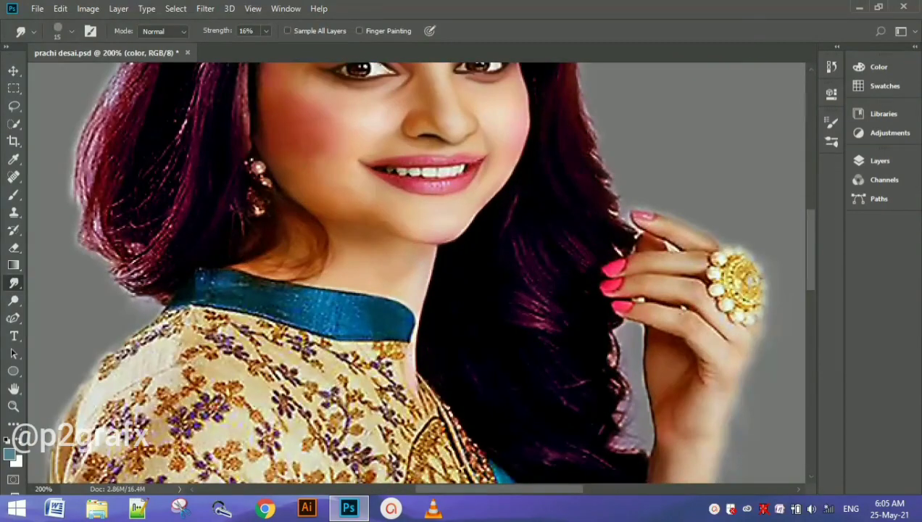
pyautogui.hscroll(3, 417, 272)
pyautogui.press('5')
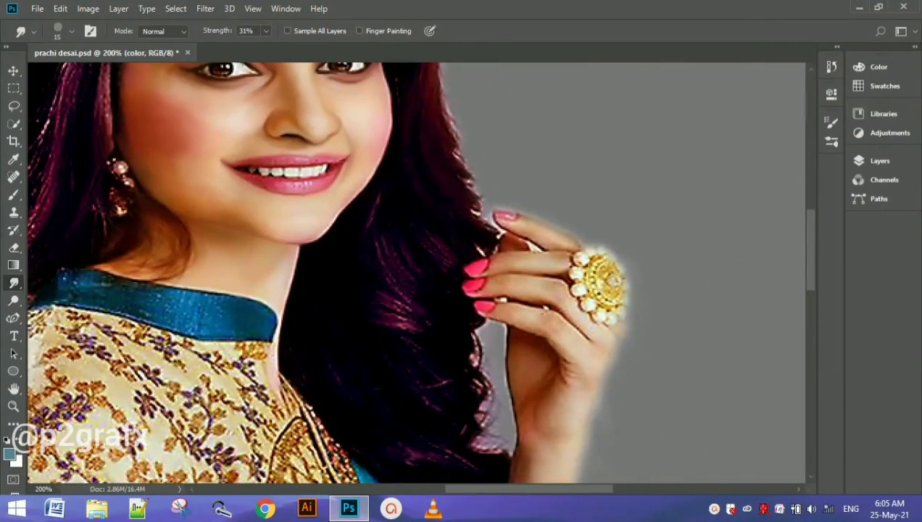
pyautogui.press('2')
pyautogui.hotkey('ctrl', '+')
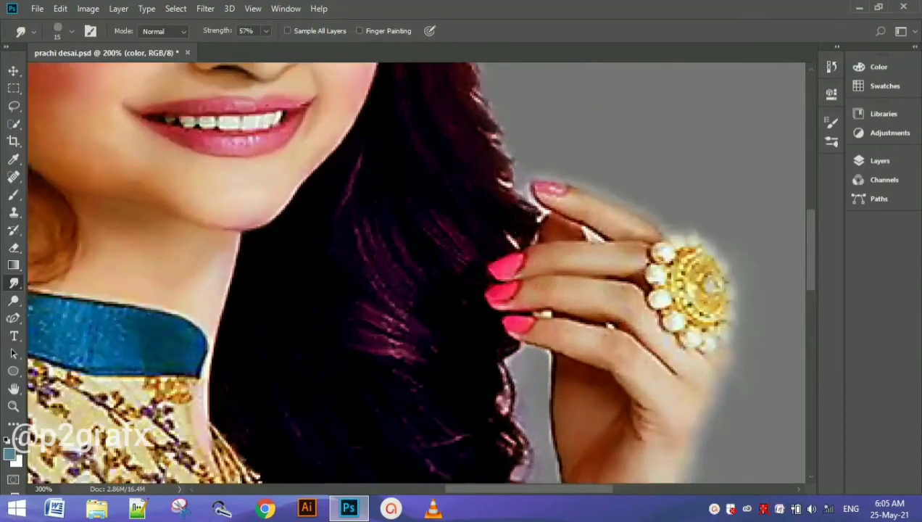
pyautogui.hscroll(1, 416, 272)
pyautogui.press('[')
pyautogui.press('[')
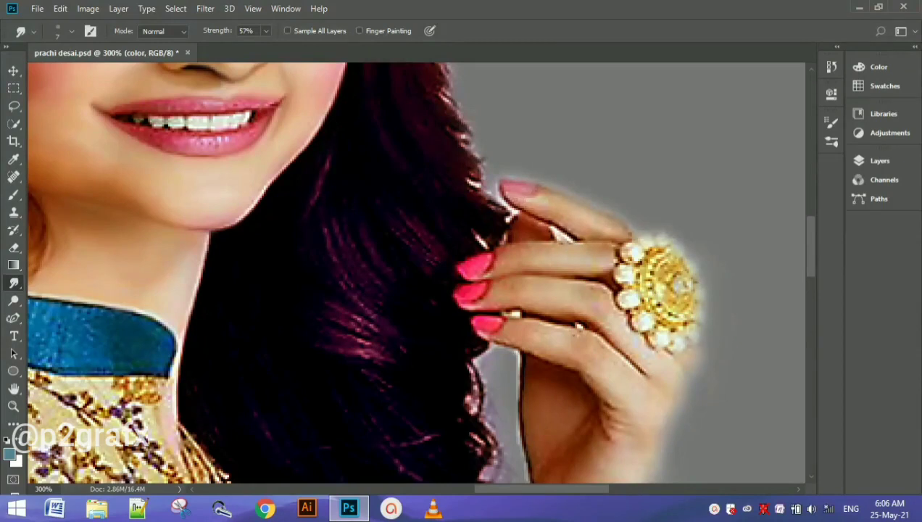
# Set the strength to 76% and smooth the fingers' skin, edges and nails with a 6 px tip.
pyautogui.press('7')
pyautogui.press('6')
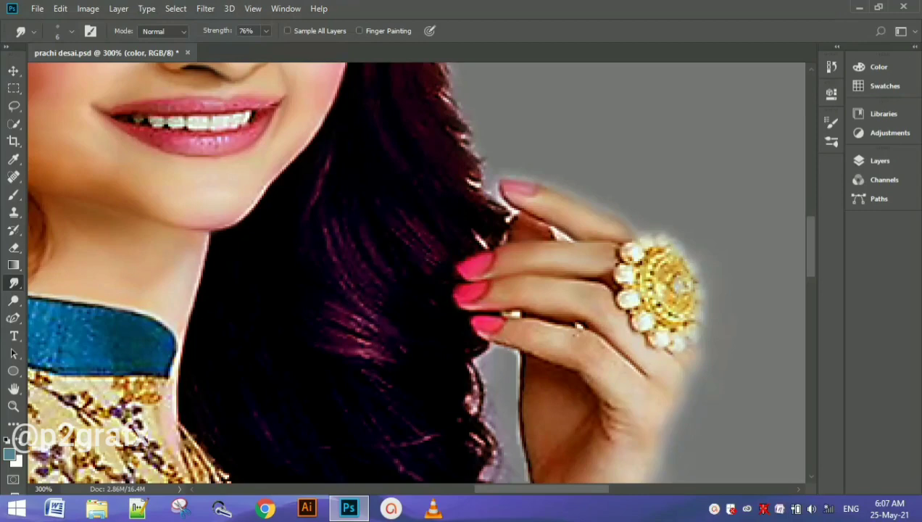
pyautogui.scroll(-3, 636, 367)
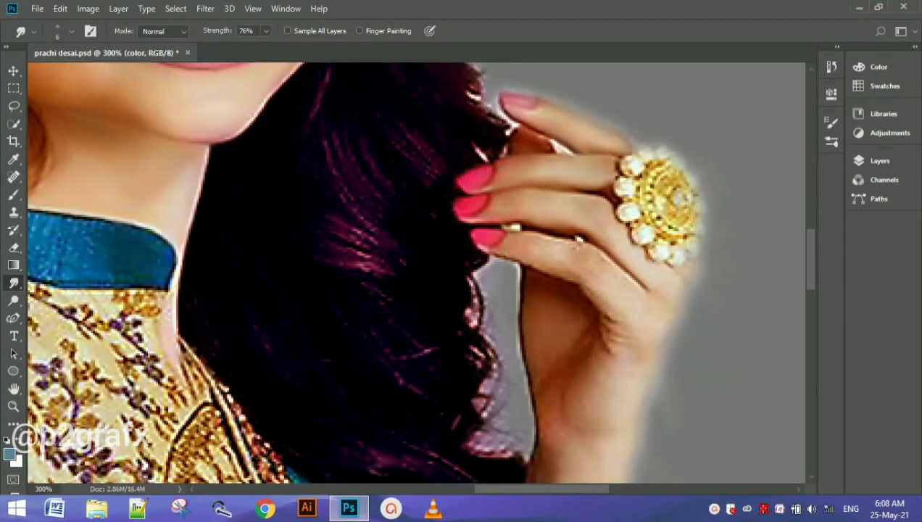
pyautogui.moveTo(540, 235); pyautogui.dragTo(565, 240)
# Smooth the palm's skin and creases and its dark outline beside the hair, varying the tip between 5 and 8 px.
pyautogui.scroll(-3, 417, 272)
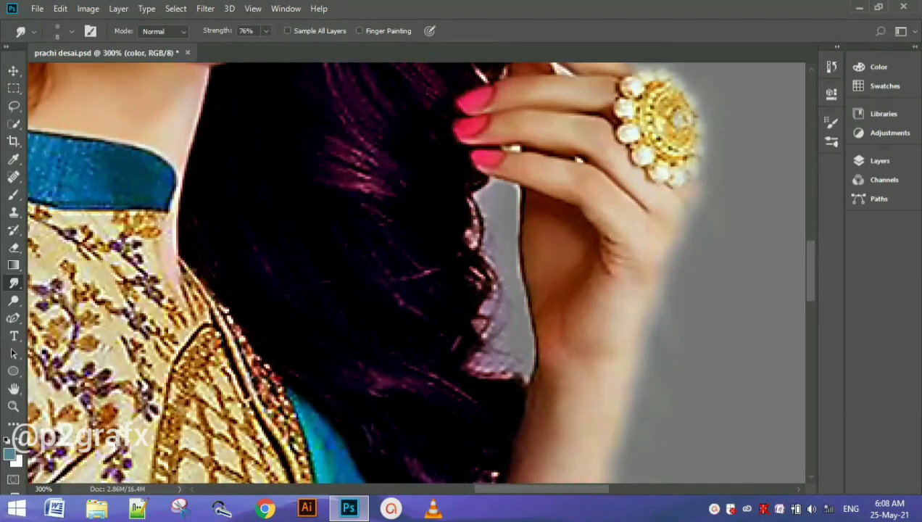
pyautogui.moveTo(519, 261)
pyautogui.mouseDown()
pyautogui.moveTo(517, 210)
pyautogui.moveTo(520, 382)
pyautogui.mouseUp()
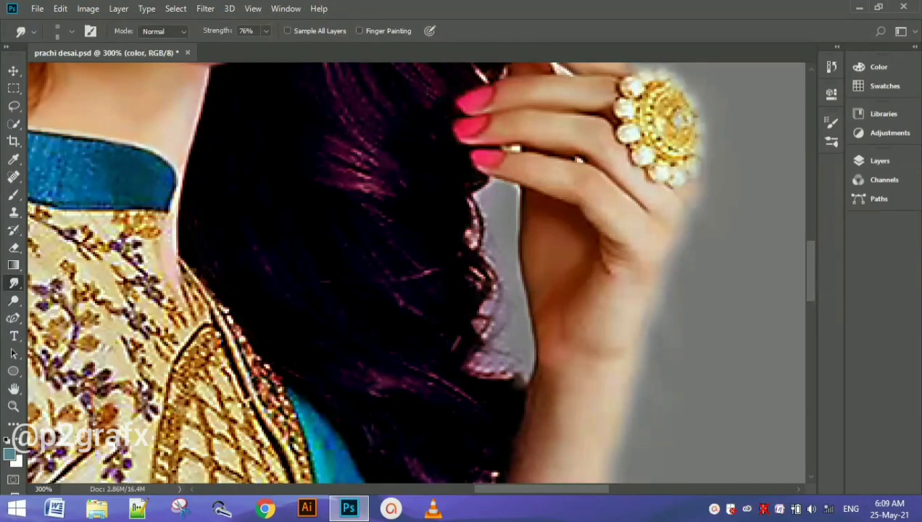
pyautogui.hotkey('ctrl', '+')
pyautogui.moveTo(644, 206); pyautogui.dragTo(683, 277)
pyautogui.moveTo(671, 250); pyautogui.dragTo(690, 260)
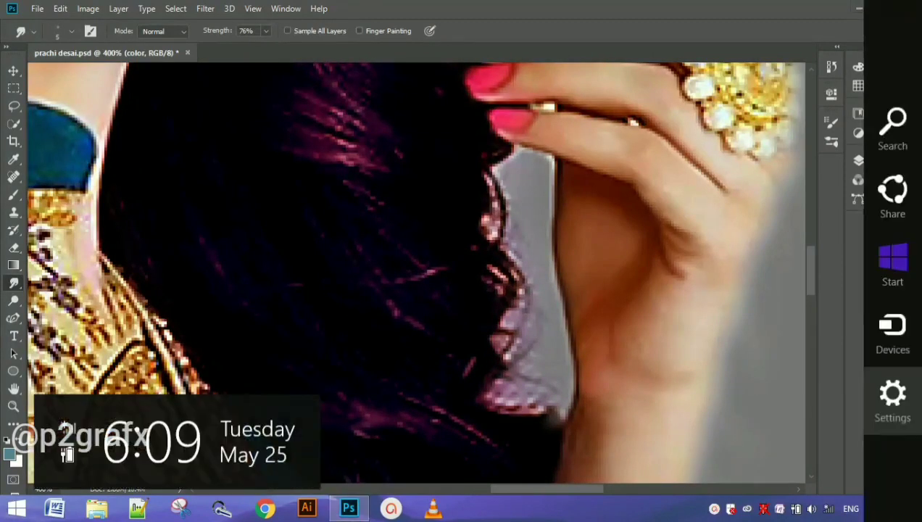
pyautogui.hotkey('ctrl', '-')
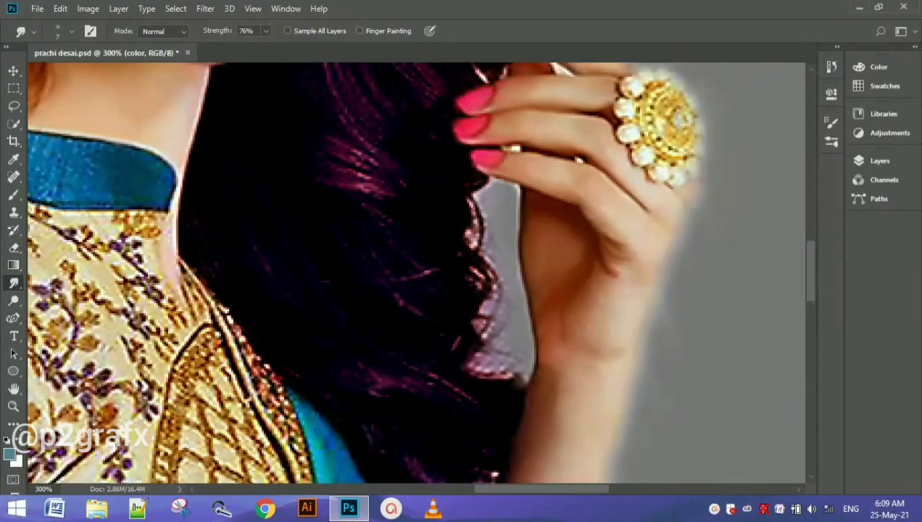
# Smooth the raised forearm's skin with the Smudge tool at 51% strength and a 15 px tip.
pyautogui.scroll(-5, 418, 272)
pyautogui.press('p')
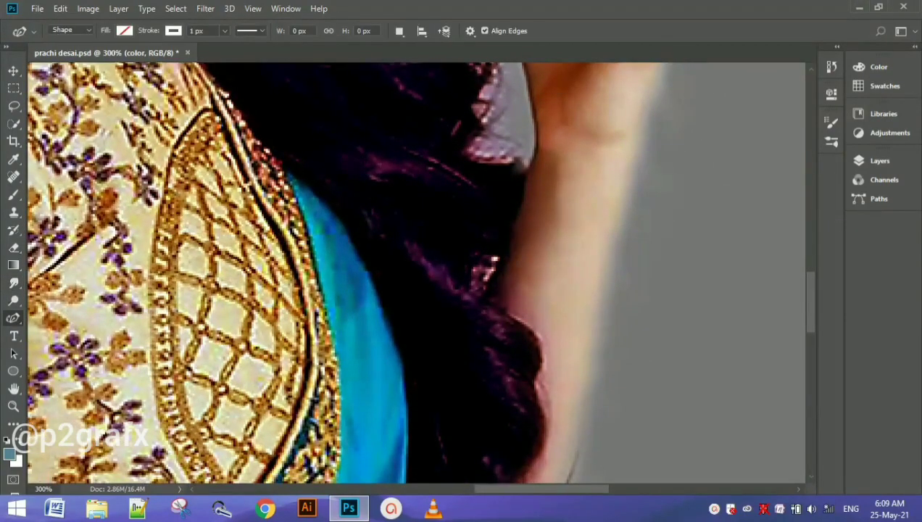
pyautogui.click(13, 283)
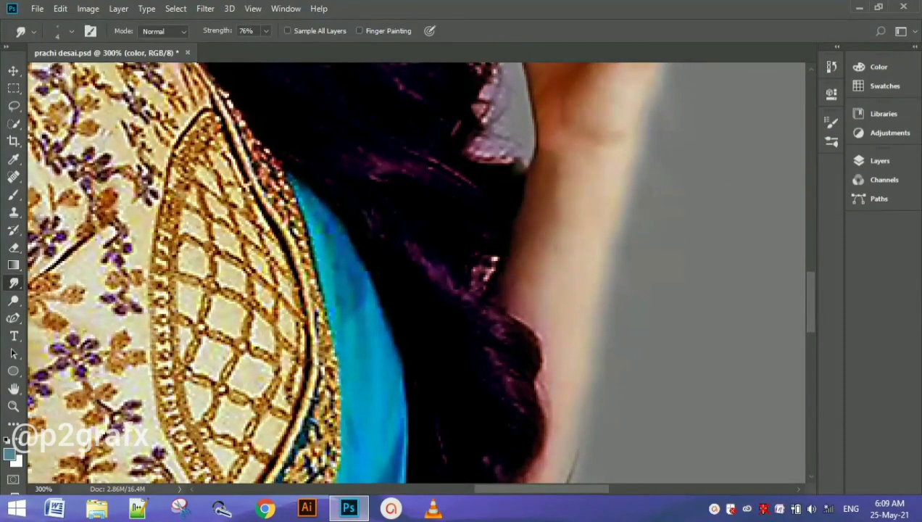
pyautogui.press(']')
pyautogui.press(']')
pyautogui.press(']')
pyautogui.press(']')
pyautogui.press(']')
pyautogui.press(']')
pyautogui.press(']')
pyautogui.press(']')
pyautogui.press('[')
pyautogui.moveTo(222, 30); pyautogui.dragTo(205, 31)
pyautogui.hotkey('ctrl', '+')
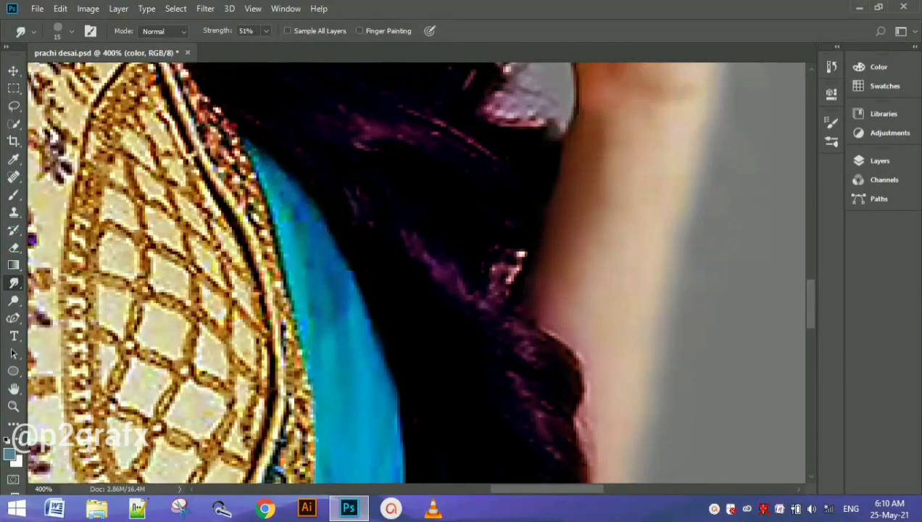
pyautogui.moveTo(603, 129); pyautogui.dragTo(599, 151)
# Blend the raised forearm's lower end near the elbow with the 15 px tip and its dark outline with an 8 px tip.
pyautogui.scroll(-5, 417, 272)
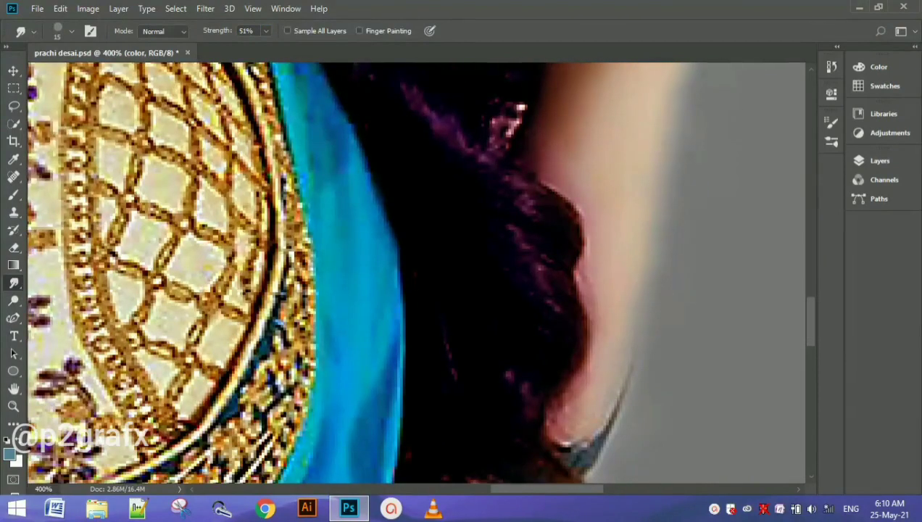
pyautogui.moveTo(556, 441); pyautogui.dragTo(576, 445)
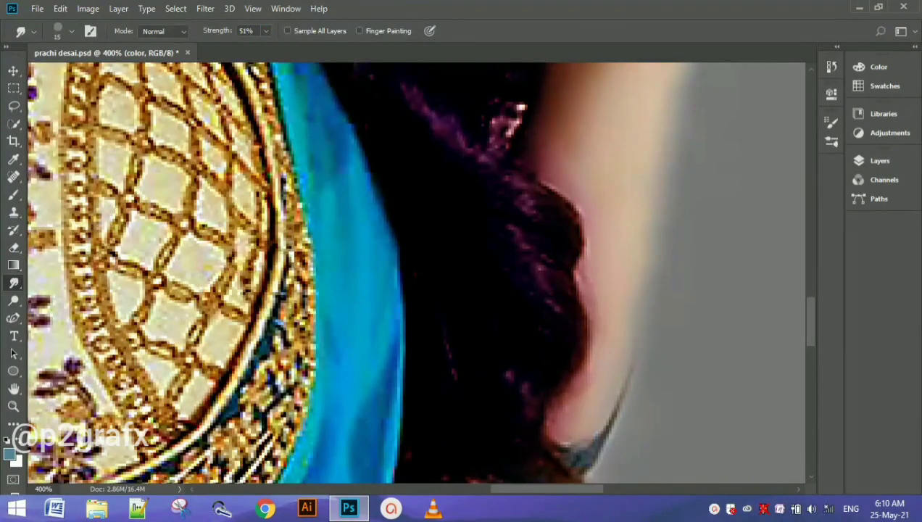
pyautogui.moveTo(590, 368); pyautogui.dragTo(582, 384)
pyautogui.scroll(-4, 417, 272)
pyautogui.press('[')
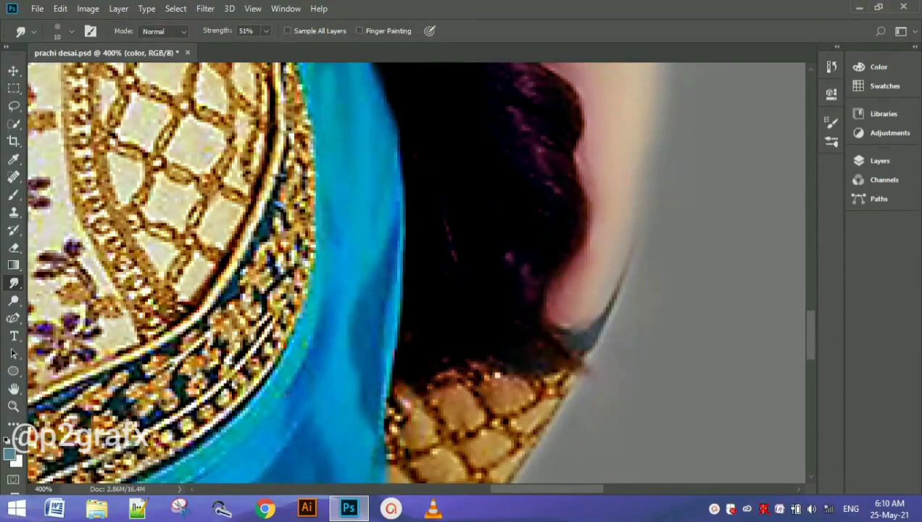
pyautogui.press('[')
pyautogui.moveTo(622, 281); pyautogui.dragTo(585, 348)
pyautogui.scroll(-4, 416, 273)
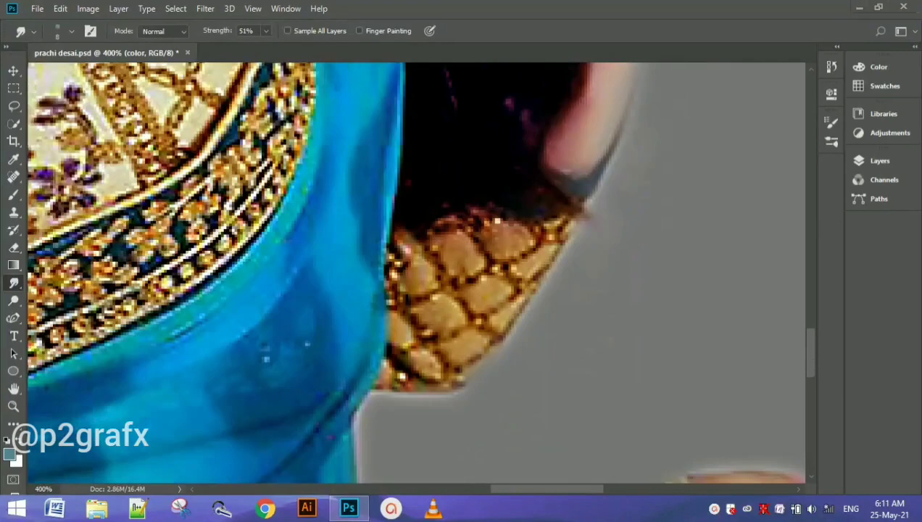
# Smooth the lowered forearm's skin with a 20 px tip and the skin beside the bangle with a smaller tip.
pyautogui.scroll(-3, 417, 273)
pyautogui.hotkey('ctrl', '-')
pyautogui.hotkey('ctrl', '-')
pyautogui.hotkey('ctrl', '-')
pyautogui.hotkey('ctrl', '-')
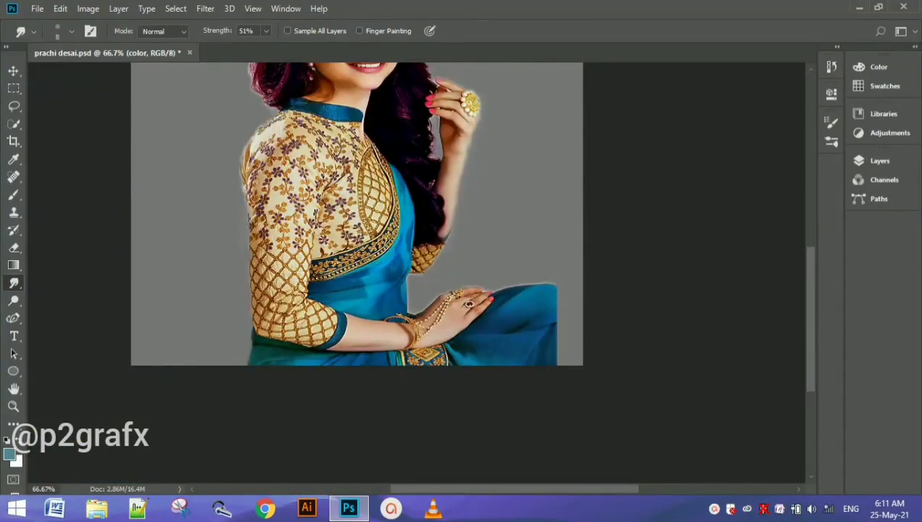
pyautogui.hotkey('ctrl', '+')
pyautogui.hotkey('ctrl', '+')
pyautogui.hotkey('ctrl', '+')
pyautogui.scroll(-4, 417, 272)
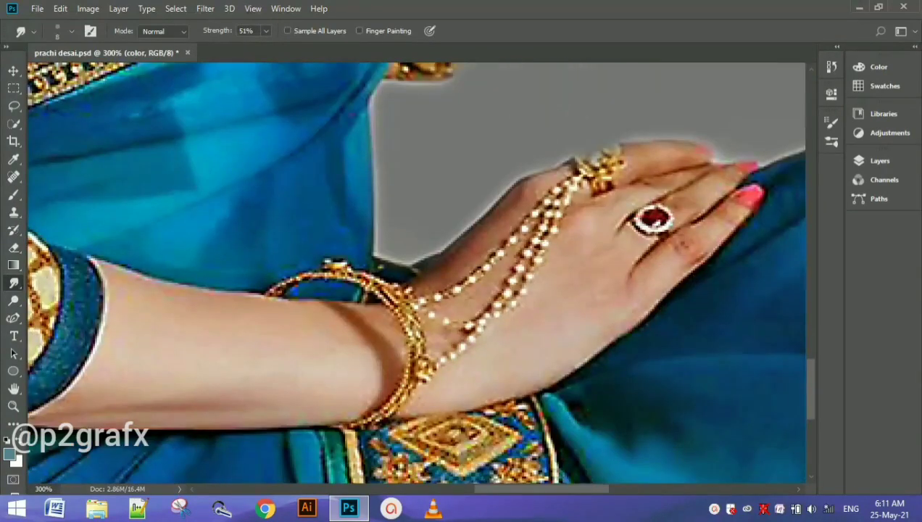
pyautogui.hscroll(-3, 416, 272)
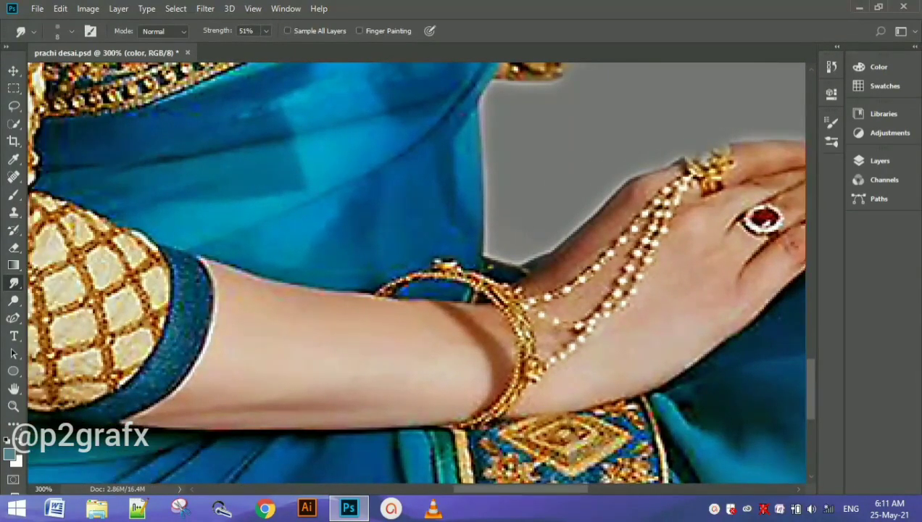
pyautogui.press(']')
pyautogui.press(']')
pyautogui.press(']')
pyautogui.press(']')
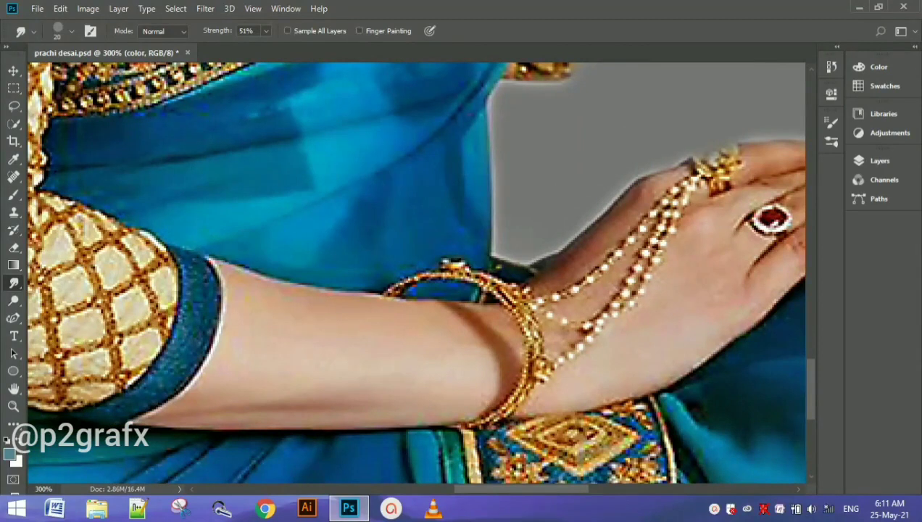
pyautogui.moveTo(277, 279); pyautogui.dragTo(315, 288)
pyautogui.moveTo(384, 292); pyautogui.dragTo(487, 328)
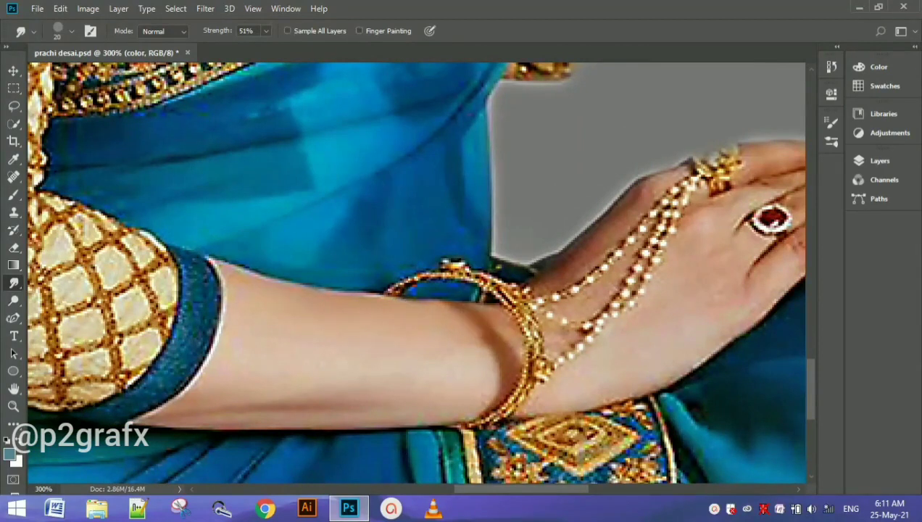
pyautogui.press('[')
pyautogui.moveTo(502, 304); pyautogui.dragTo(490, 300)
# Blend the forearm's skin and white rim along the blue sleeve cuff, using a 15 px tip reduced to 8 px.
pyautogui.hotkey('ctrl', '+')
pyautogui.hscroll(-3, 417, 273)
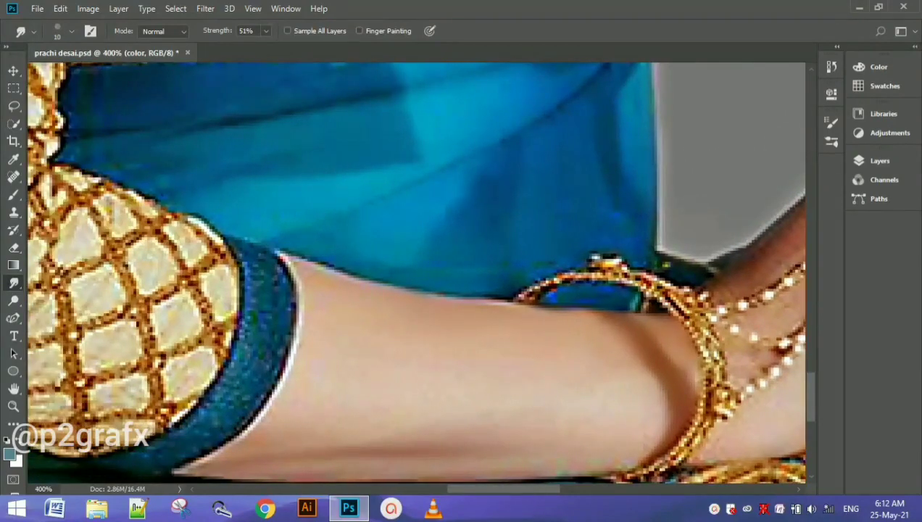
pyautogui.press(']')
pyautogui.moveTo(244, 436)
pyautogui.mouseDown()
pyautogui.moveTo(251, 427)
pyautogui.moveTo(231, 437)
pyautogui.moveTo(295, 343)
pyautogui.mouseUp()
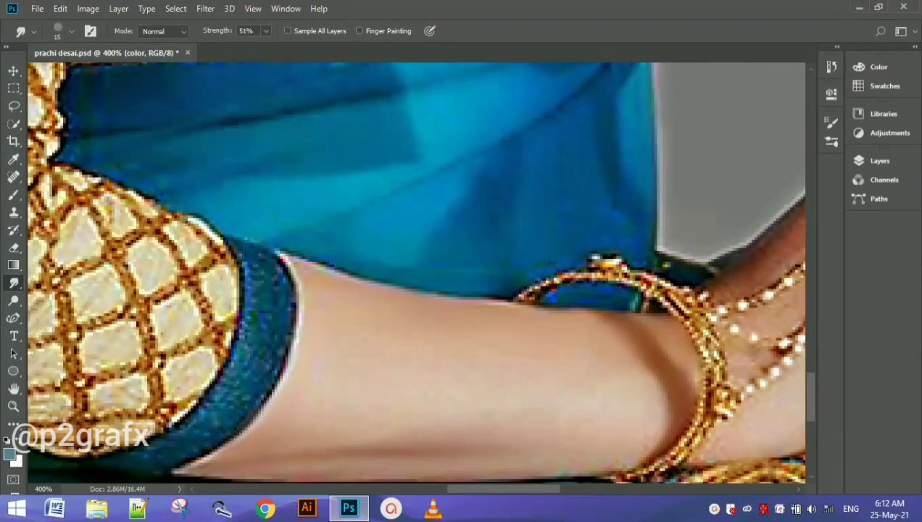
pyautogui.press('[')
pyautogui.press('[')
pyautogui.press('[')
pyautogui.moveTo(294, 273)
pyautogui.mouseDown()
pyautogui.moveTo(288, 263)
pyautogui.moveTo(319, 266)
pyautogui.moveTo(291, 349)
pyautogui.mouseUp()
pyautogui.moveTo(298, 307); pyautogui.dragTo(294, 341)
# Smooth the lowered forearm's underside edge with an 8 px tip and its upper edge with a 10 px tip.
pyautogui.scroll(-3, 416, 272)
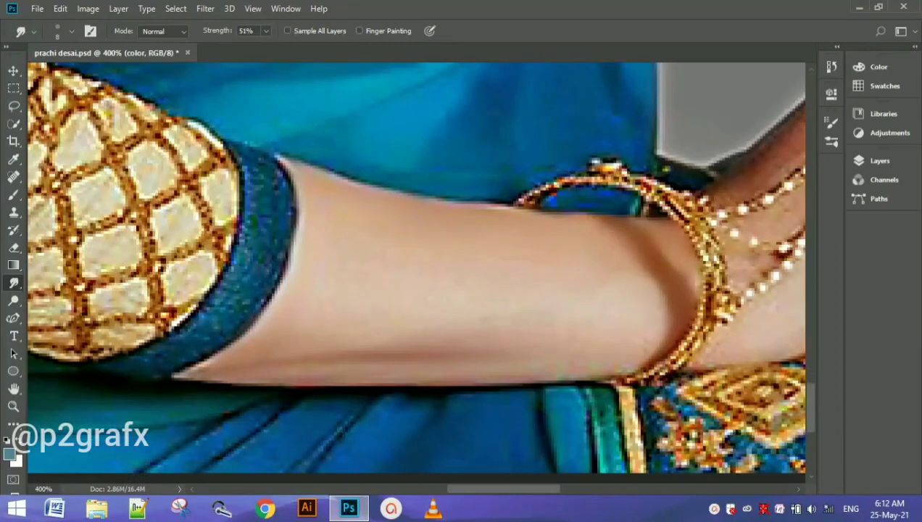
pyautogui.moveTo(549, 378); pyautogui.dragTo(608, 374)
pyautogui.press(']')
pyautogui.press(']')
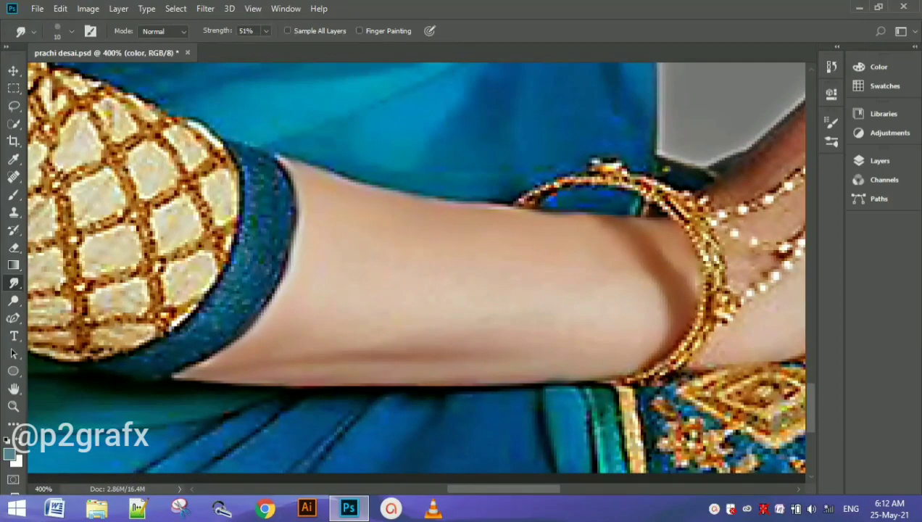
pyautogui.moveTo(333, 174); pyautogui.dragTo(504, 206)
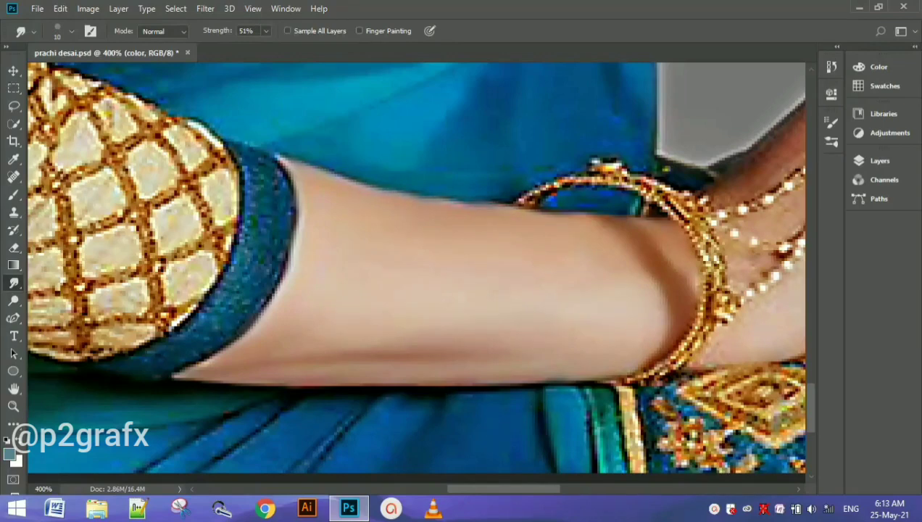
# Smooth the resting hand's outer edge, knuckle skin and finger creases below the red ring with the 10 px tip.
pyautogui.hscroll(3, 417, 269)
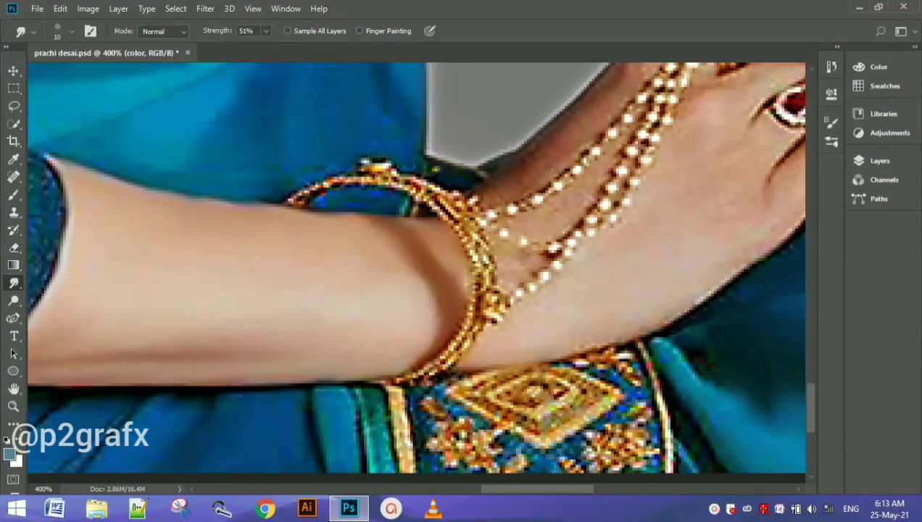
pyautogui.moveTo(747, 264); pyautogui.dragTo(624, 334)
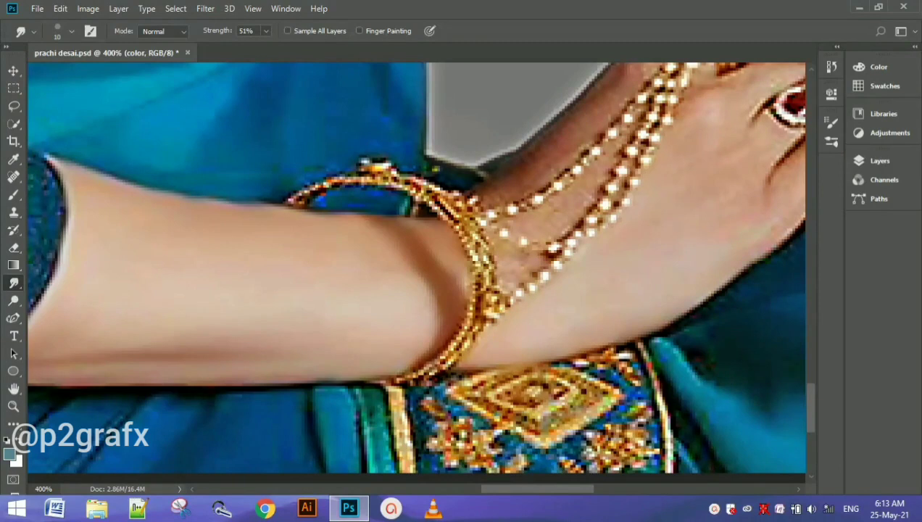
pyautogui.hscroll(2, 416, 268)
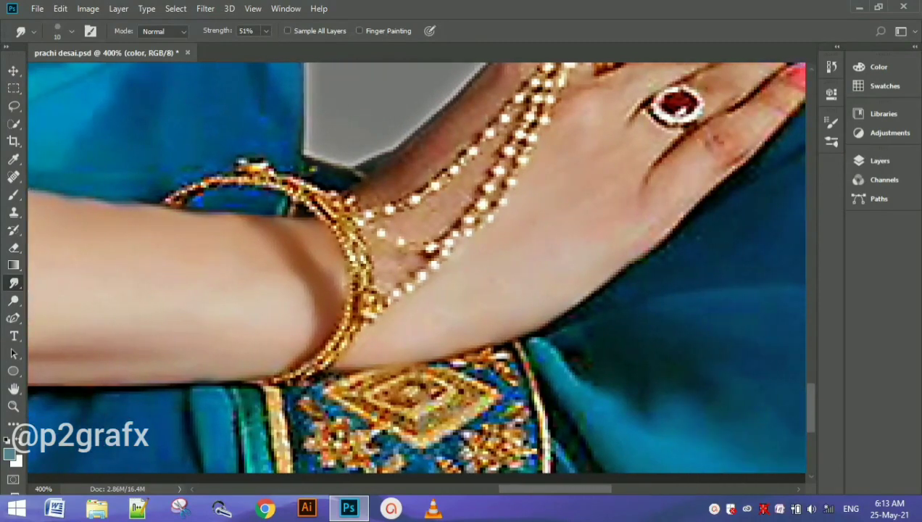
pyautogui.moveTo(685, 210); pyautogui.dragTo(647, 244)
pyautogui.moveTo(670, 149)
pyautogui.mouseDown()
pyautogui.moveTo(656, 163)
pyautogui.moveTo(679, 144)
pyautogui.moveTo(720, 144)
pyautogui.moveTo(689, 147)
pyautogui.moveTo(715, 179)
pyautogui.moveTo(694, 203)
pyautogui.mouseUp()
pyautogui.moveTo(734, 108)
pyautogui.mouseDown()
pyautogui.moveTo(773, 87)
pyautogui.moveTo(783, 110)
pyautogui.moveTo(725, 174)
pyautogui.mouseUp()
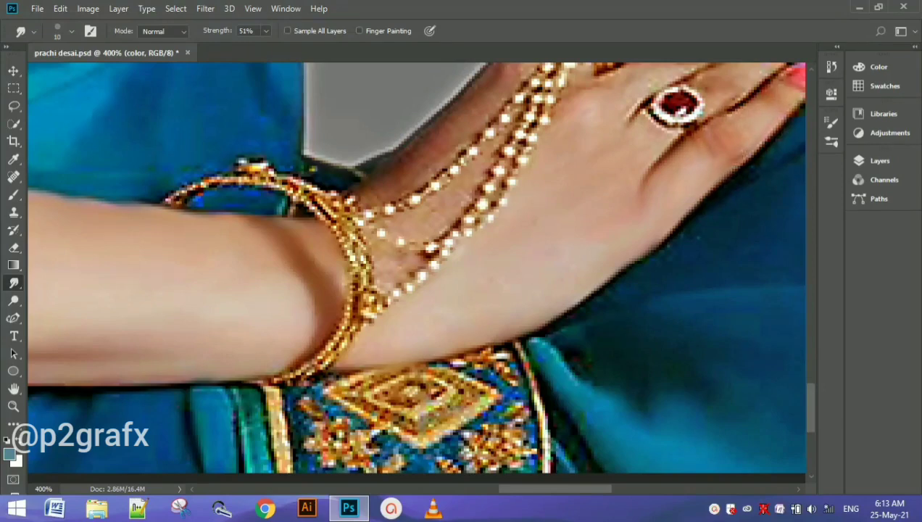
# Smooth the resting hand's skin around the pearl chains with an 8 px tip and its fingers and nails with a 6 px tip.
pyautogui.scroll(3, 415, 272)
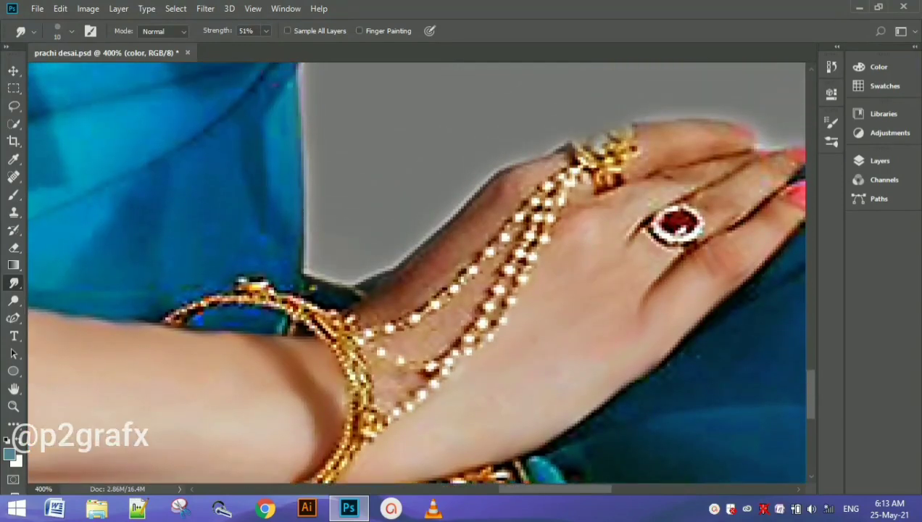
pyautogui.press('[')
pyautogui.moveTo(400, 372)
pyautogui.mouseDown()
pyautogui.moveTo(407, 389)
pyautogui.moveTo(392, 377)
pyautogui.mouseUp()
pyautogui.moveTo(385, 337); pyautogui.dragTo(421, 340)
pyautogui.moveTo(464, 316)
pyautogui.mouseDown()
pyautogui.moveTo(490, 274)
pyautogui.moveTo(476, 274)
pyautogui.moveTo(466, 318)
pyautogui.mouseUp()
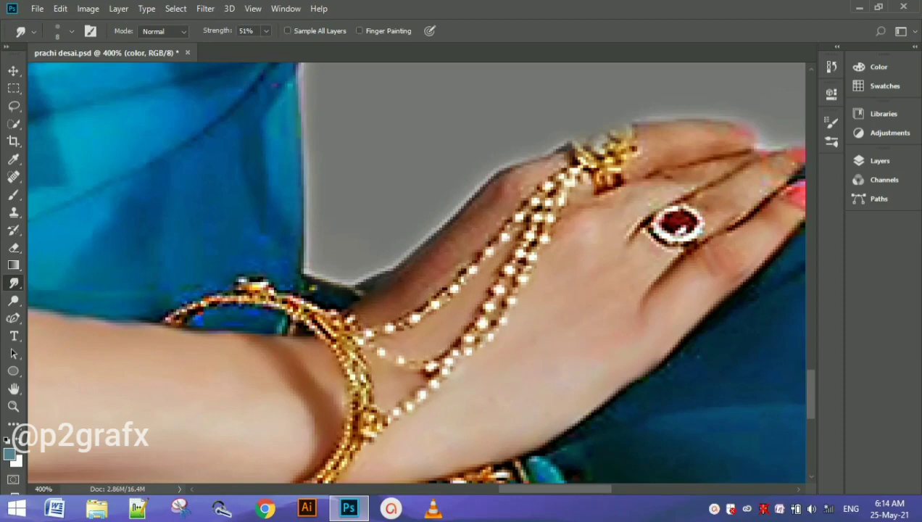
pyautogui.moveTo(493, 245); pyautogui.dragTo(459, 273)
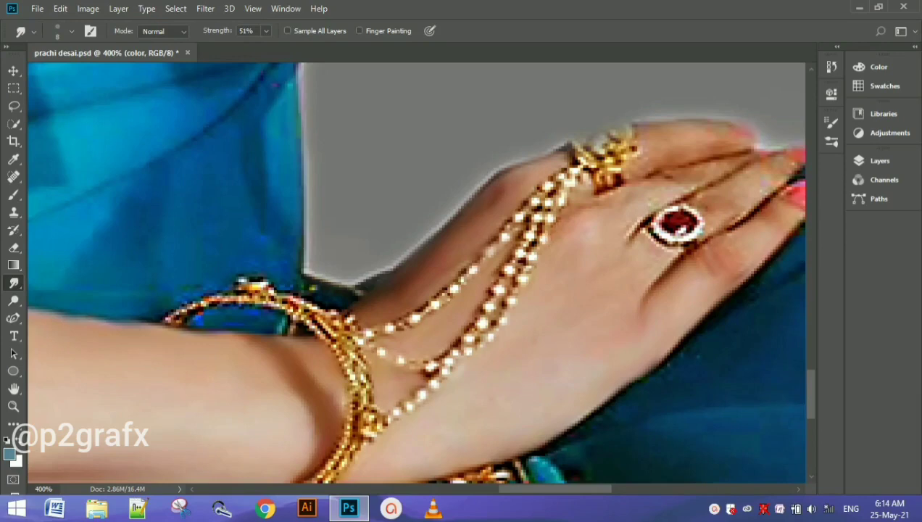
pyautogui.hscroll(4, 609, 192)
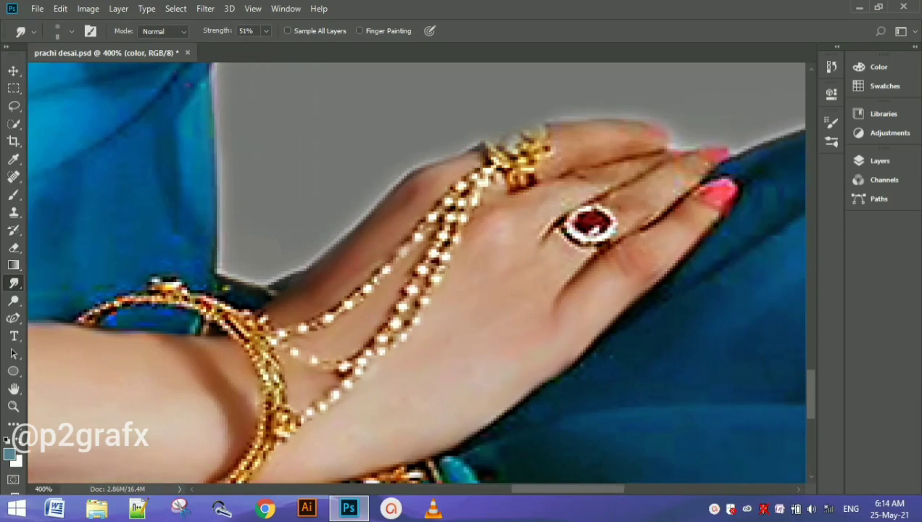
pyautogui.scroll(3, 608, 192)
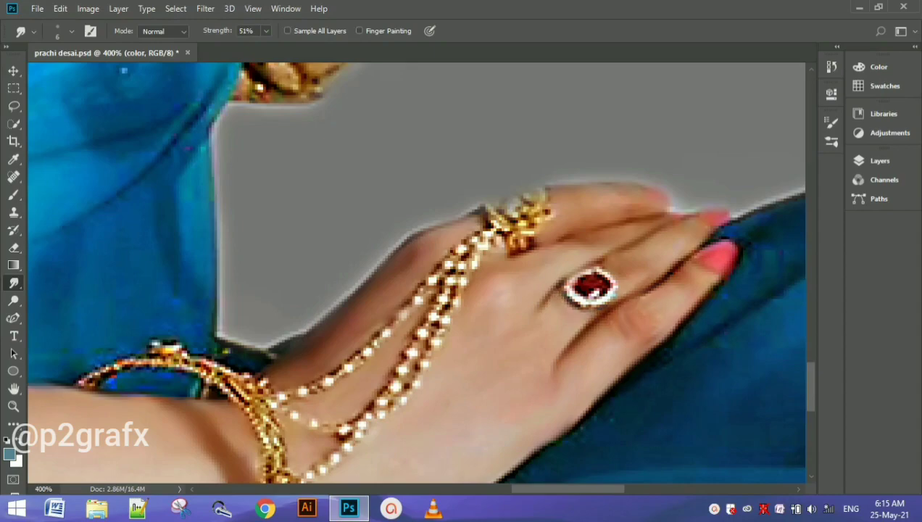
# Set the smudge strength to 76% and smooth the lower lip's texture and highlights with a 4 px tip.
pyautogui.hotkey('ctrl', '-')
pyautogui.hotkey('ctrl', '-')
pyautogui.hotkey('ctrl', '-')
pyautogui.hotkey('ctrl', '-')
pyautogui.hotkey('ctrl', '-')
pyautogui.hotkey('ctrl', '-')
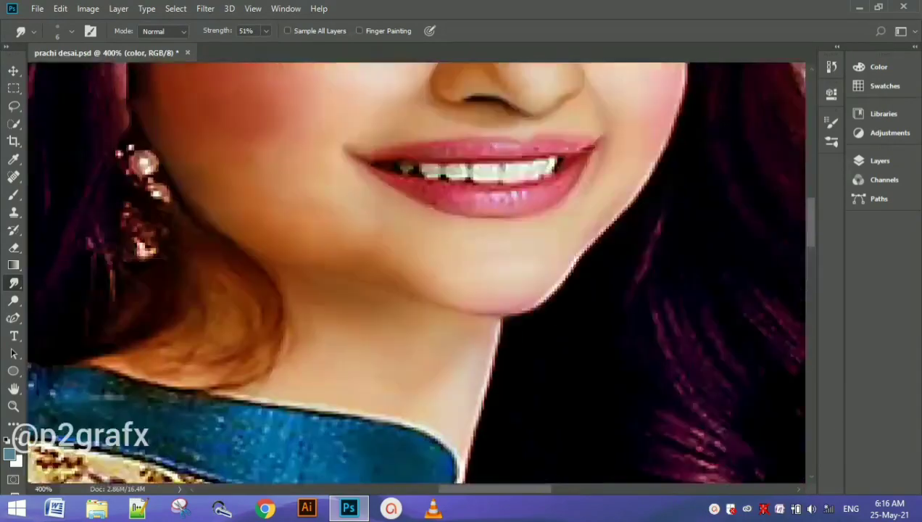
pyautogui.hotkey('ctrl', '-')
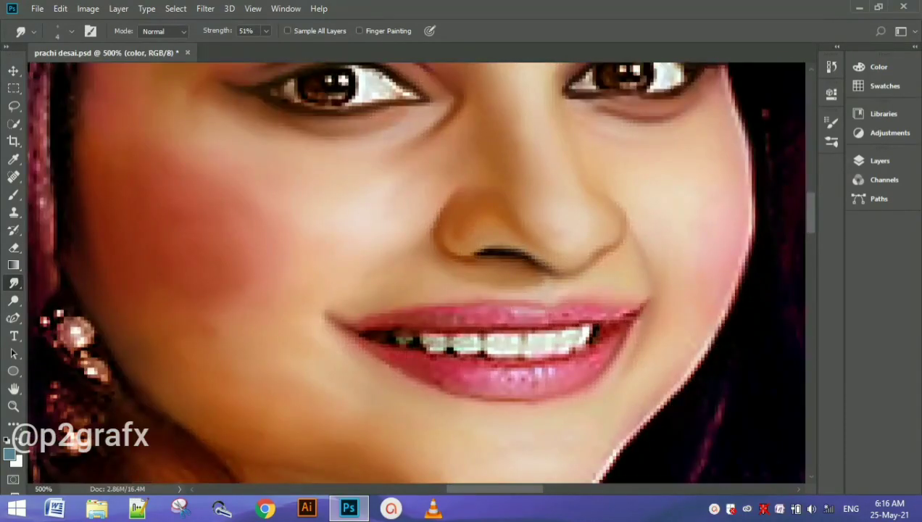
pyautogui.moveTo(217, 31); pyautogui.dragTo(219, 31)
pyautogui.moveTo(464, 376); pyautogui.dragTo(435, 379)
pyautogui.moveTo(606, 334)
pyautogui.mouseDown()
pyautogui.moveTo(580, 345)
pyautogui.moveTo(602, 344)
pyautogui.mouseUp()
pyautogui.moveTo(550, 366); pyautogui.dragTo(536, 382)
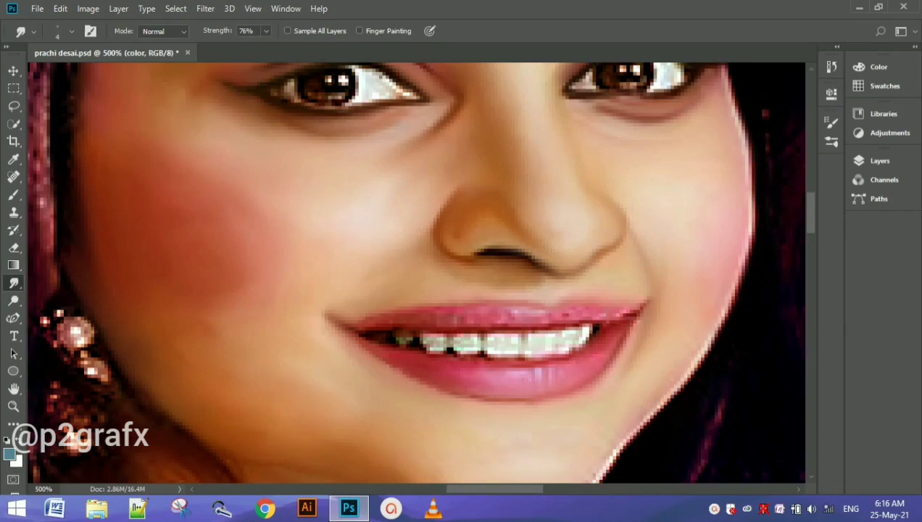
pyautogui.moveTo(594, 336); pyautogui.dragTo(588, 343)
# Smooth the upper lip's texture and edges out to both mouth corners with the 4 px tip.
pyautogui.moveTo(561, 313)
pyautogui.mouseDown()
pyautogui.moveTo(631, 312)
pyautogui.moveTo(648, 295)
pyautogui.mouseUp()
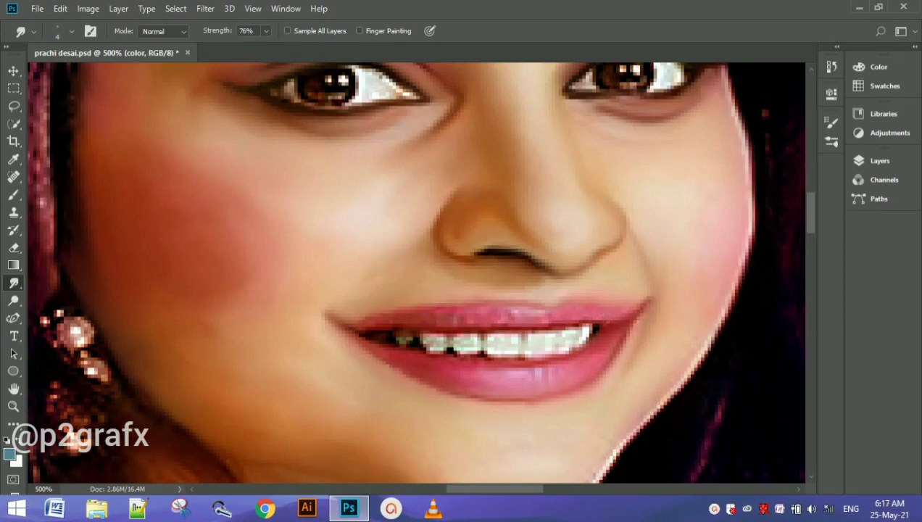
pyautogui.moveTo(525, 310)
pyautogui.mouseDown()
pyautogui.moveTo(540, 308)
pyautogui.moveTo(498, 309)
pyautogui.mouseUp()
pyautogui.moveTo(366, 318); pyautogui.dragTo(374, 315)
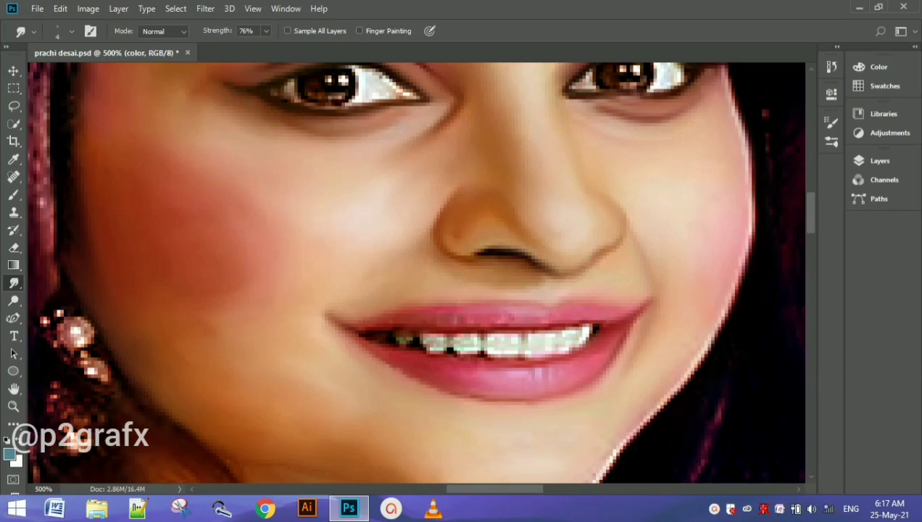
pyautogui.moveTo(552, 322); pyautogui.dragTo(457, 319)
pyautogui.moveTo(401, 323); pyautogui.dragTo(330, 322)
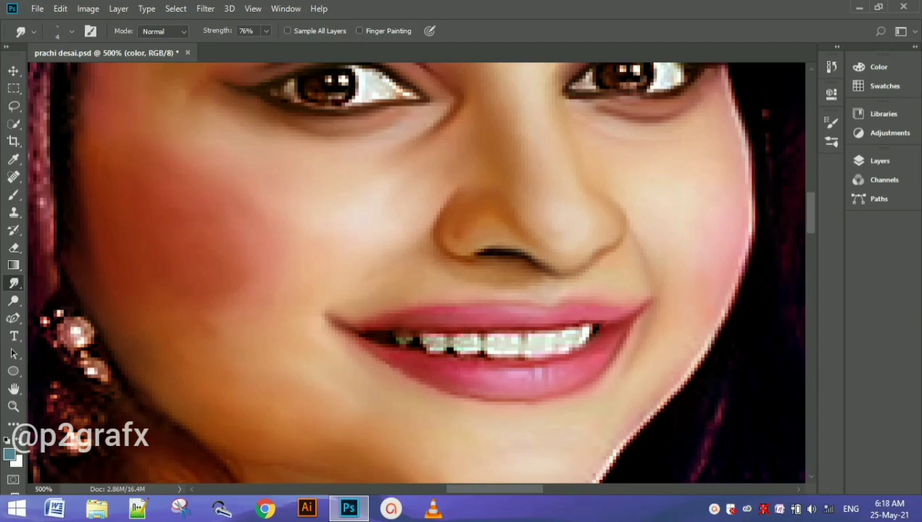
pyautogui.moveTo(332, 319); pyautogui.dragTo(318, 316)
# Set the strength to 91% and smooth the front teeth and the small teeth near the darker mouth corner with a 3 px tip.
pyautogui.hotkey('ctrl', '-')
pyautogui.hotkey('ctrl', '-')
pyautogui.hotkey('ctrl', '-')
pyautogui.hotkey('ctrl', '+')
pyautogui.hotkey('ctrl', '+')
pyautogui.hotkey('ctrl', '+')
pyautogui.press('9')
pyautogui.press('1')
pyautogui.moveTo(531, 354)
pyautogui.mouseDown()
pyautogui.moveTo(542, 353)
pyautogui.moveTo(535, 333)
pyautogui.moveTo(545, 353)
pyautogui.moveTo(486, 348)
pyautogui.moveTo(501, 353)
pyautogui.moveTo(452, 335)
pyautogui.moveTo(475, 331)
pyautogui.moveTo(473, 359)
pyautogui.mouseUp()
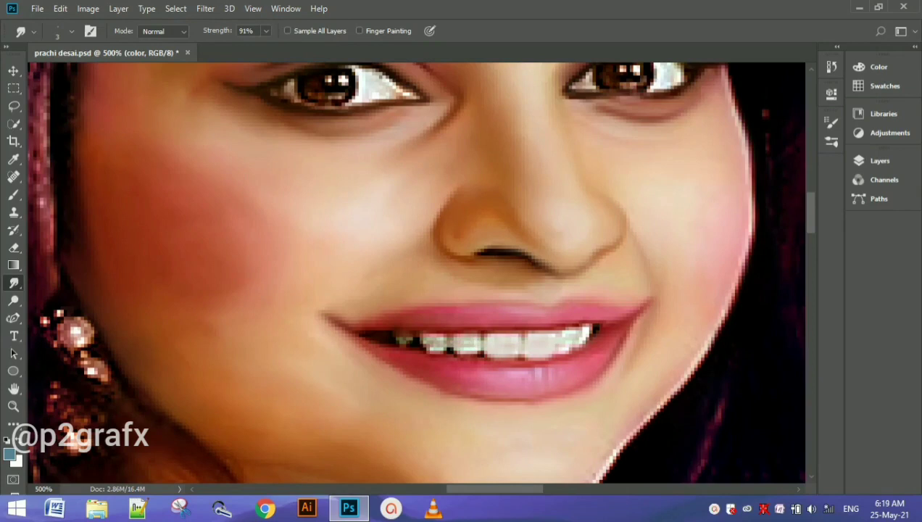
pyautogui.moveTo(450, 351); pyautogui.dragTo(450, 336)
pyautogui.moveTo(413, 343); pyautogui.dragTo(404, 338)
pyautogui.moveTo(470, 343)
pyautogui.mouseDown()
pyautogui.moveTo(453, 351)
pyautogui.moveTo(423, 345)
pyautogui.moveTo(433, 349)
pyautogui.moveTo(425, 335)
pyautogui.mouseUp()
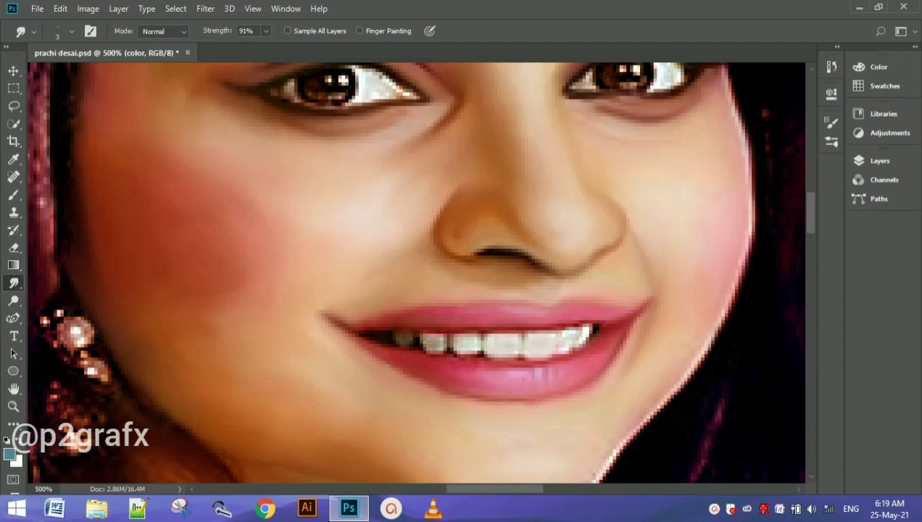
# Smooth the remaining teeth and refine their edges and gaps, varying the tip between 3 and 2 px.
pyautogui.moveTo(568, 327)
pyautogui.mouseDown()
pyautogui.moveTo(614, 325)
pyautogui.moveTo(562, 328)
pyautogui.moveTo(597, 324)
pyautogui.moveTo(581, 333)
pyautogui.mouseUp()
pyautogui.moveTo(572, 344)
pyautogui.mouseDown()
pyautogui.moveTo(578, 348)
pyautogui.moveTo(567, 349)
pyautogui.moveTo(564, 326)
pyautogui.mouseUp()
pyautogui.moveTo(522, 358)
pyautogui.mouseDown()
pyautogui.moveTo(533, 356)
pyautogui.moveTo(518, 326)
pyautogui.moveTo(519, 335)
pyautogui.moveTo(480, 335)
pyautogui.mouseUp()
pyautogui.press('[')
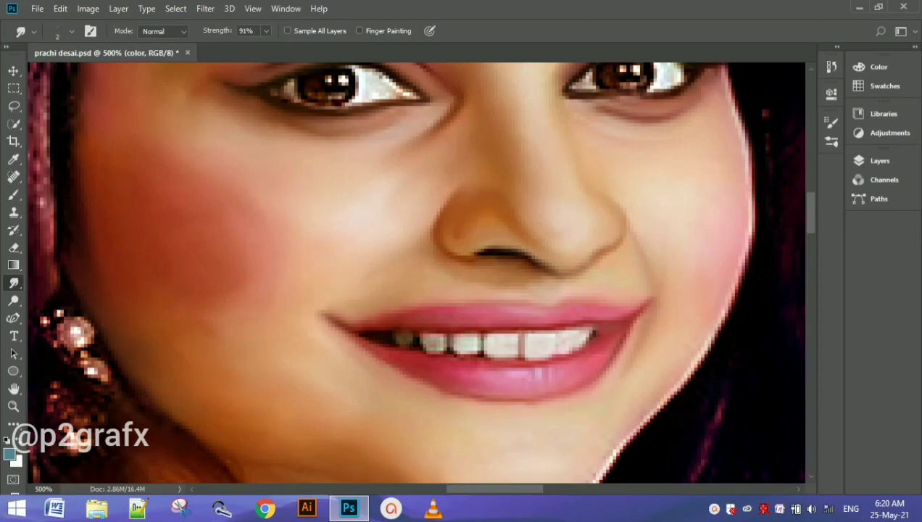
pyautogui.hotkey('ctrl', '-')
pyautogui.hotkey('ctrl', '-')
pyautogui.hotkey('ctrl', '-')
pyautogui.hotkey('ctrl', '-')
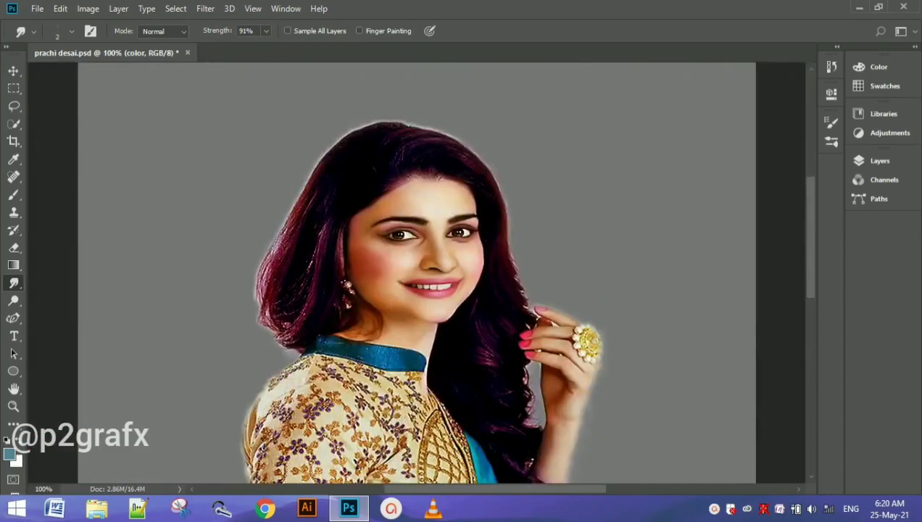
pyautogui.hotkey('ctrl', '+')
pyautogui.hotkey('ctrl', '+')
pyautogui.hotkey('ctrl', '+')
pyautogui.hotkey('ctrl', '+')
pyautogui.moveTo(518, 337)
pyautogui.mouseDown()
pyautogui.moveTo(518, 359)
pyautogui.moveTo(517, 345)
pyautogui.moveTo(517, 359)
pyautogui.moveTo(445, 348)
pyautogui.mouseUp()
# Examine the smoothed mouth, eyes and eyebrows up close and the portrait at 100% zoom.
pyautogui.hotkey('ctrl', '-')
pyautogui.hotkey('ctrl', '-')
pyautogui.hotkey('ctrl', '-')
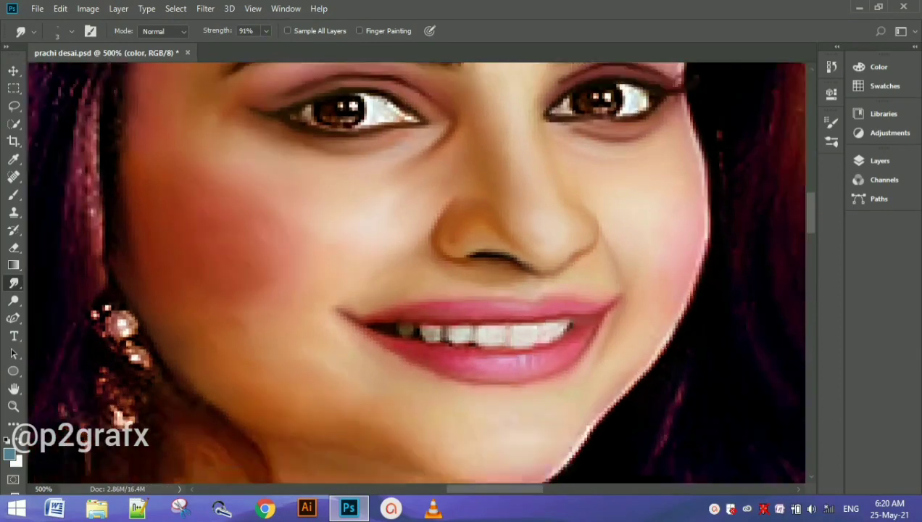
pyautogui.hotkey('ctrl', '+')
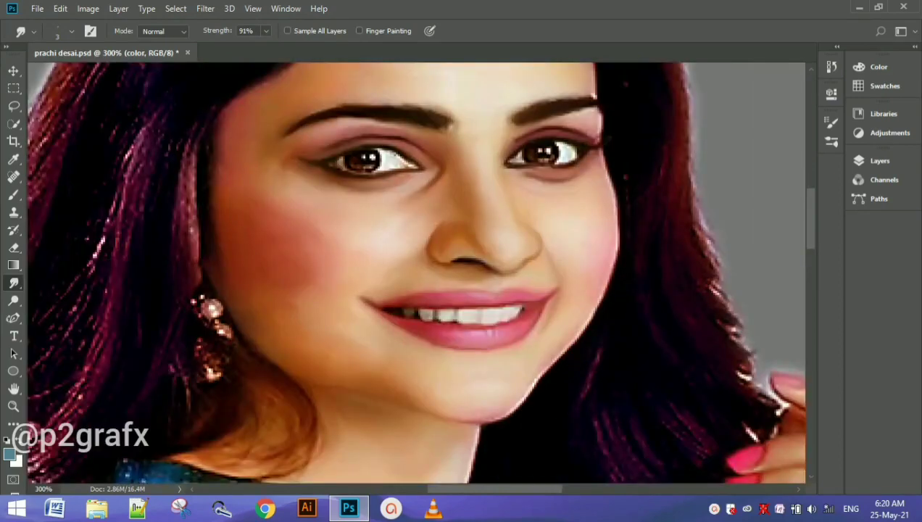
pyautogui.scroll(3, 417, 271)
pyautogui.hscroll(-1, 417, 272)
pyautogui.hotkey('ctrl', '+')
pyautogui.hotkey('ctrl', '+')
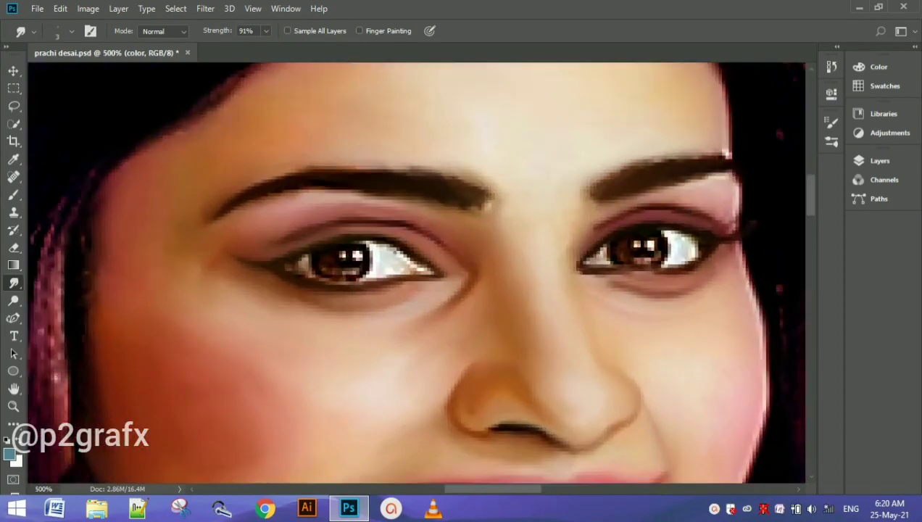
pyautogui.hotkey('ctrl', '-')
pyautogui.hotkey('ctrl', '-')
pyautogui.hotkey('ctrl', '-')
pyautogui.hotkey('ctrl', '-')
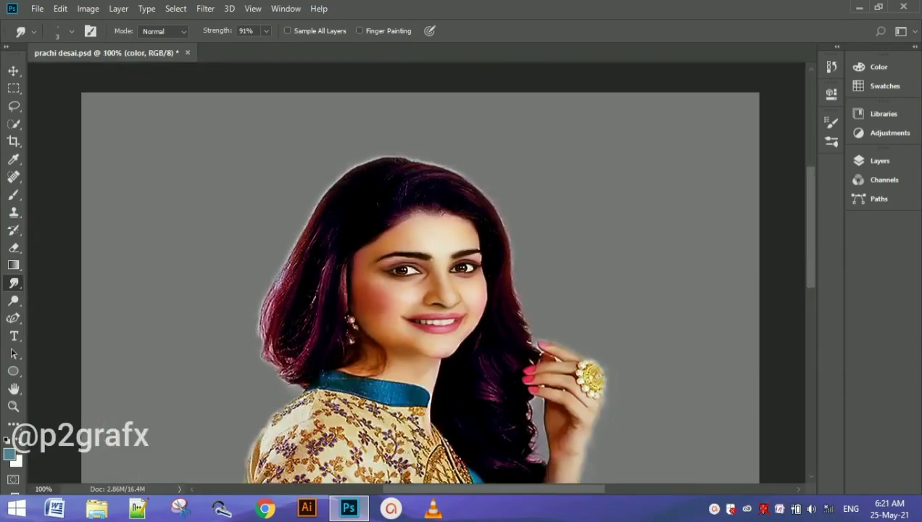